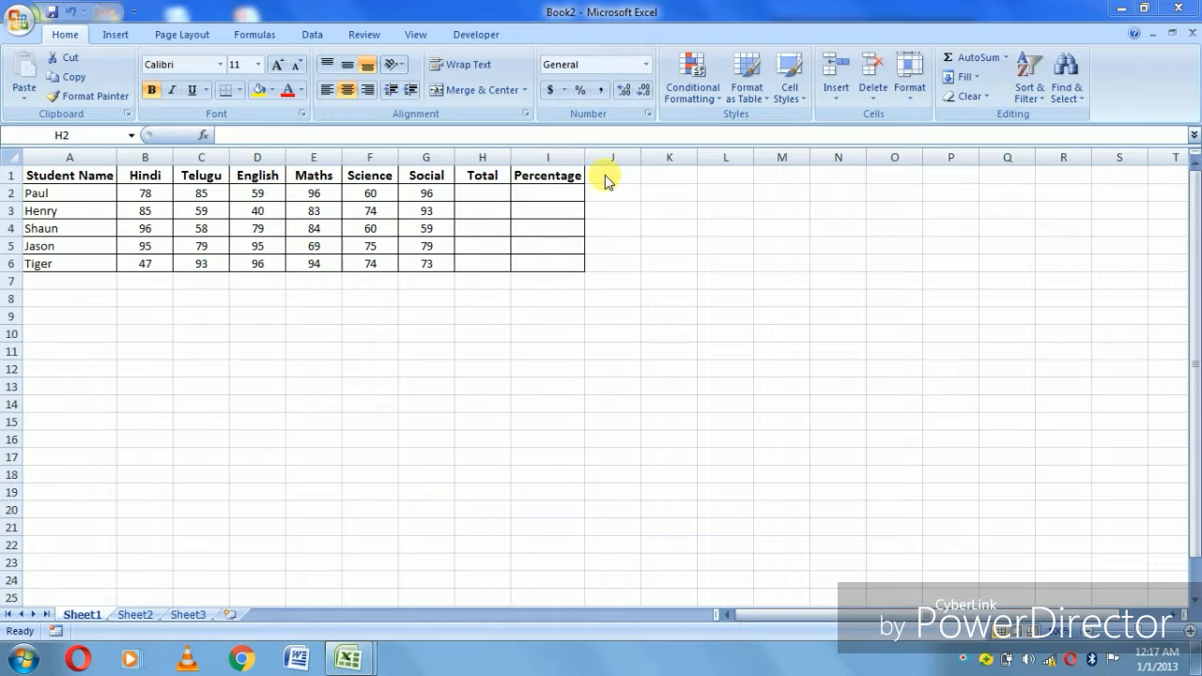
- Enter =SUM(B2:G2) in H2 to total the first student's marks
left_click(489, 200)
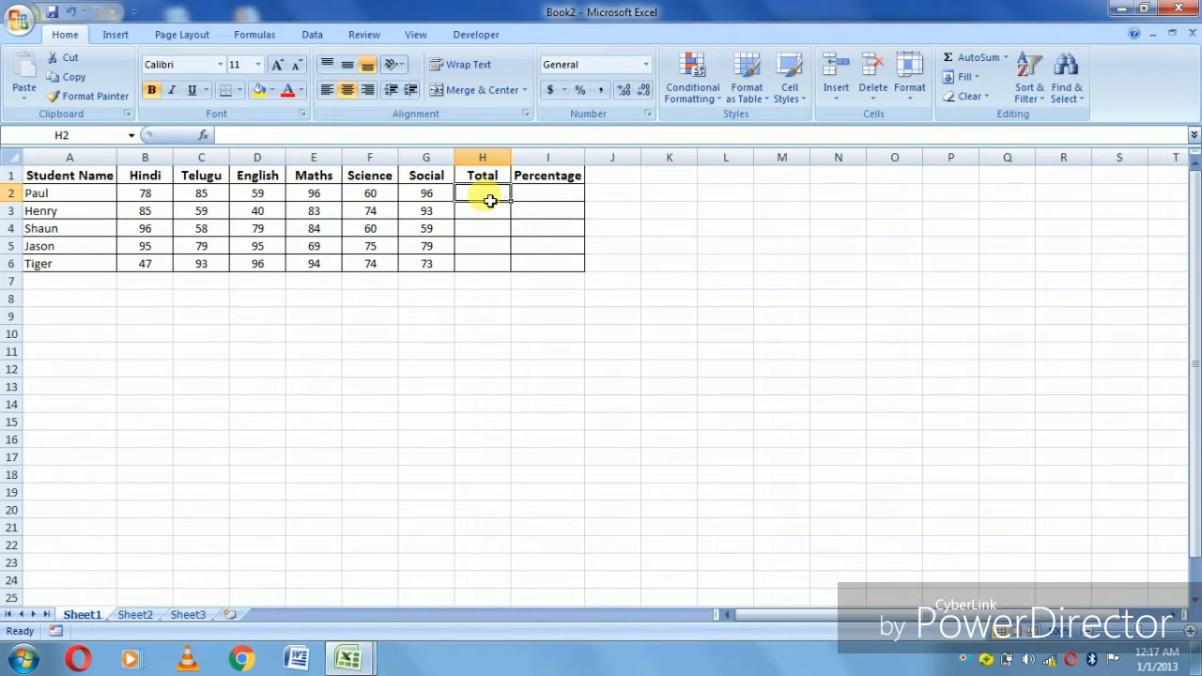
type("=su")
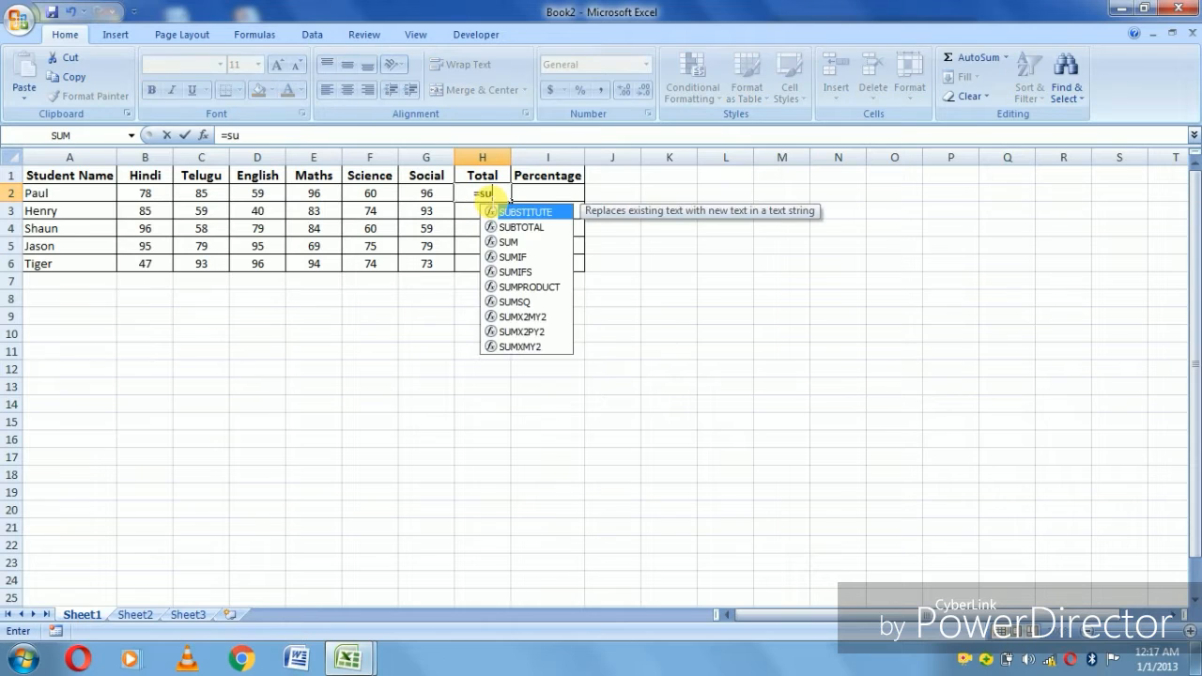
type("m(")
left_click_drag(430, 194, 127, 197)
type(")")
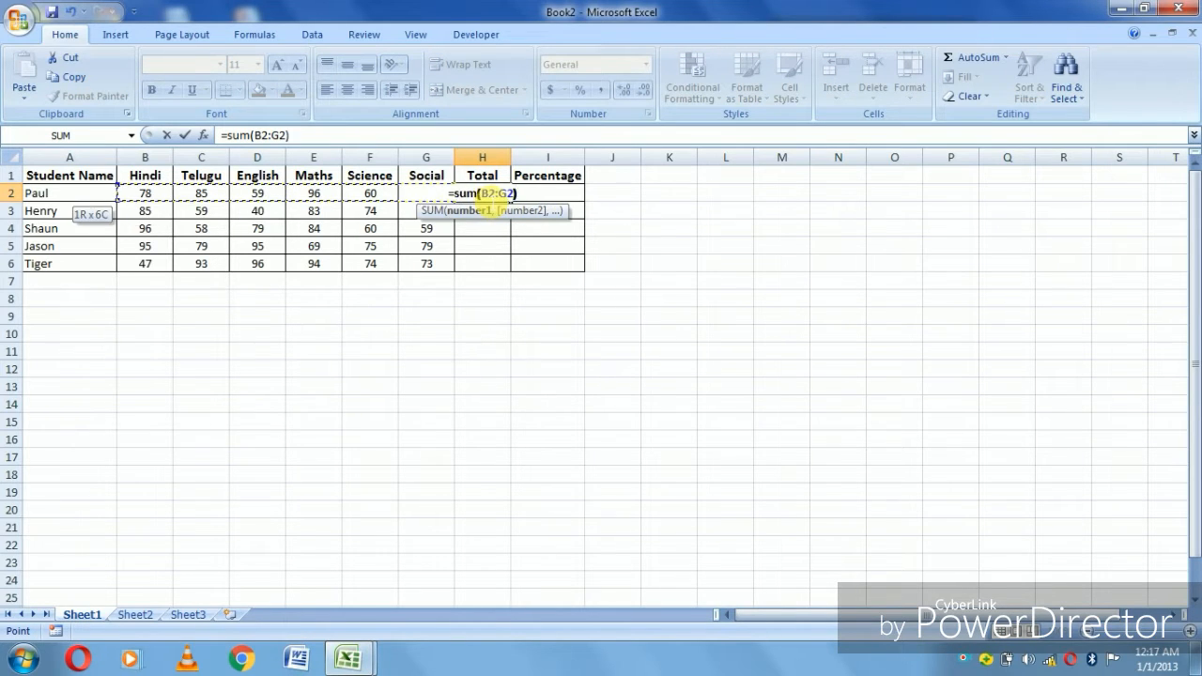
key("Return")
- Fill the total formula from H2 down through H6 for the remaining students
left_click(490, 197)
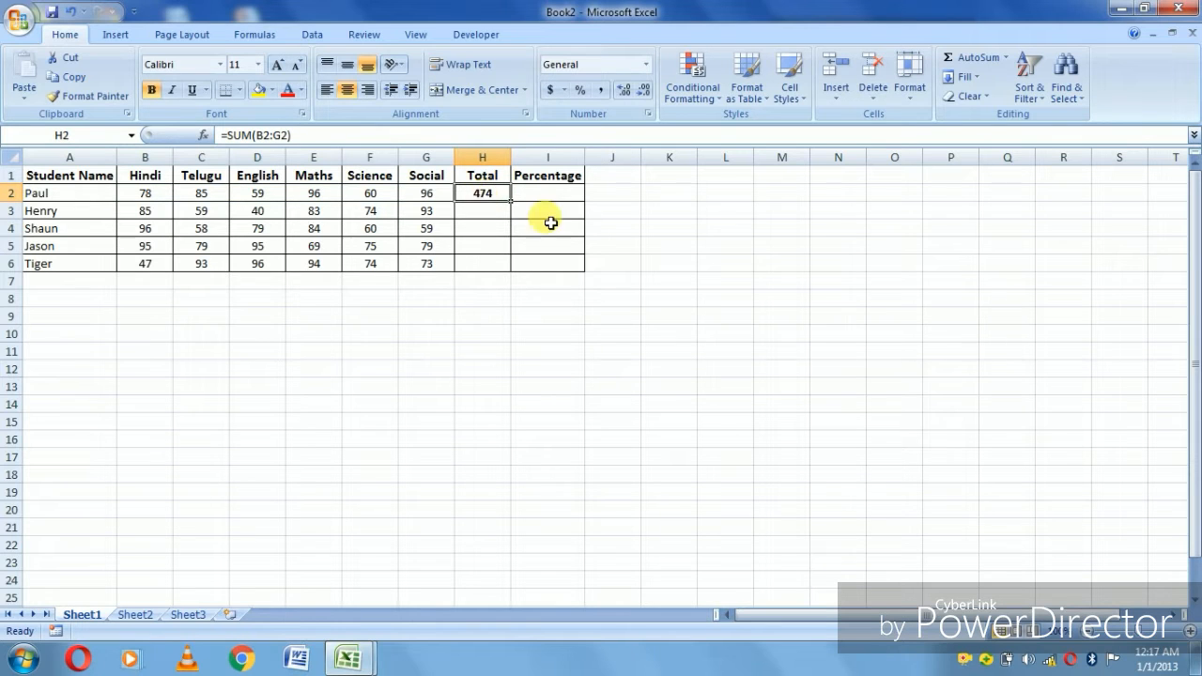
key("shift+Down")
key("shift+Down")
key("shift+Down")
key("shift+Down")
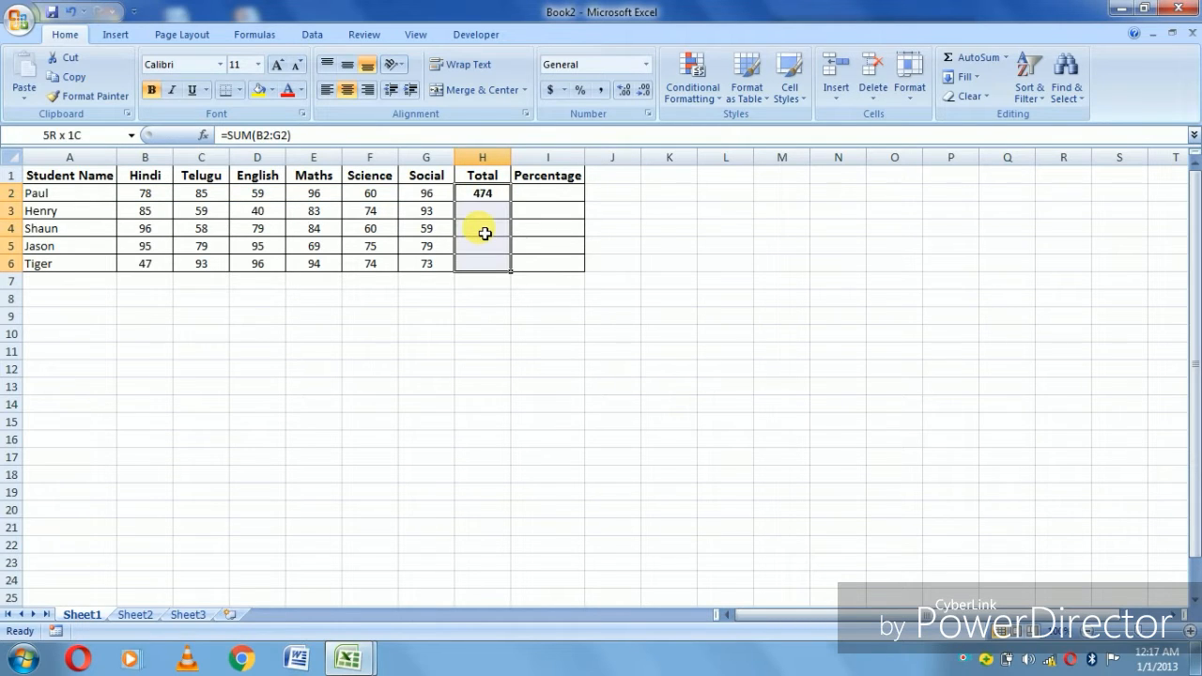
key("ctrl+d")
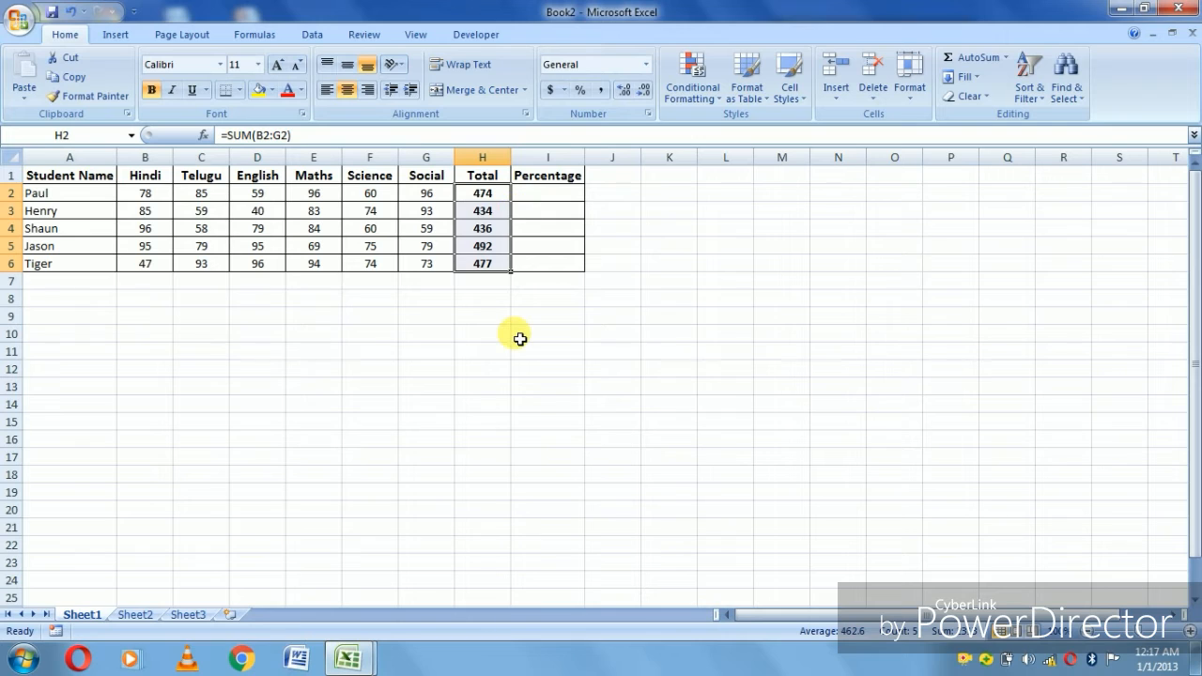
- Enter =AVERAGE(B2:G2) in I2 to calculate the first student's percentage
left_click(555, 199)
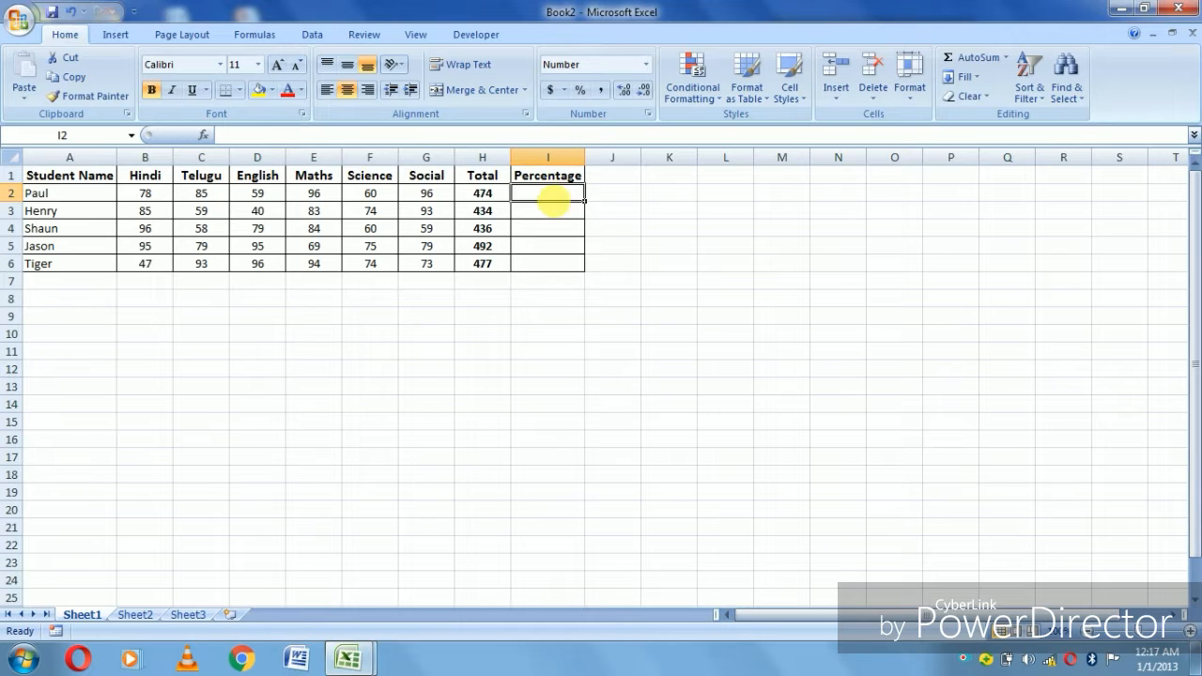
type("=aver")
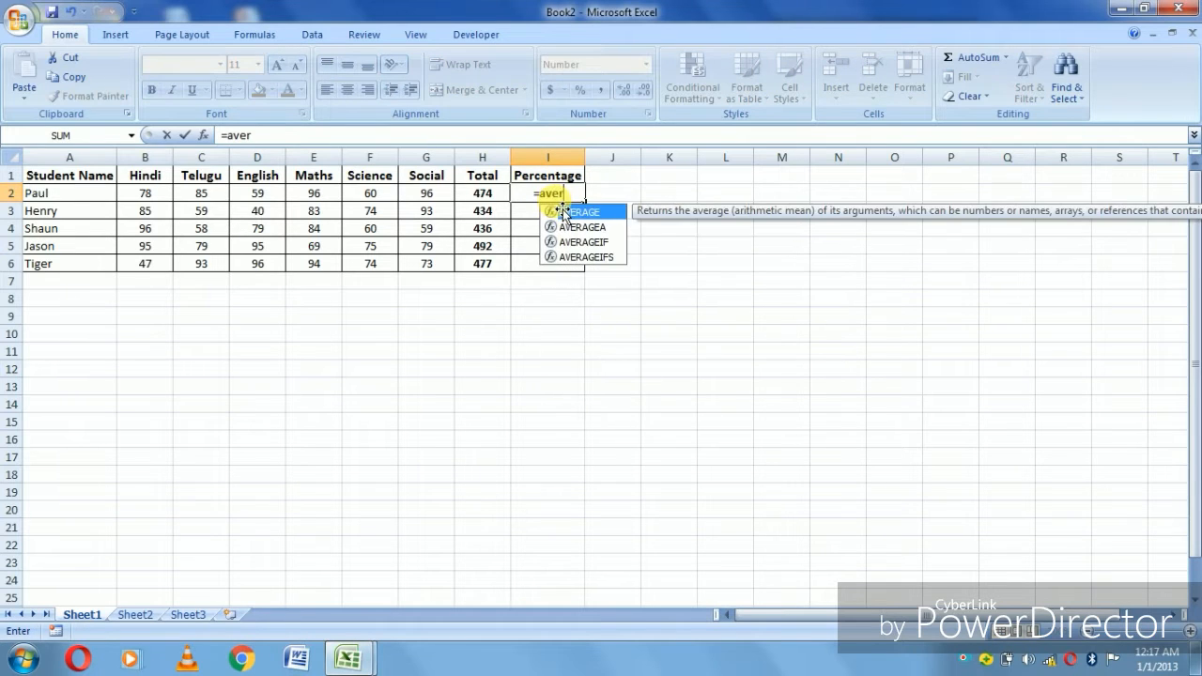
type("age(")
key("Left")
key("Left")
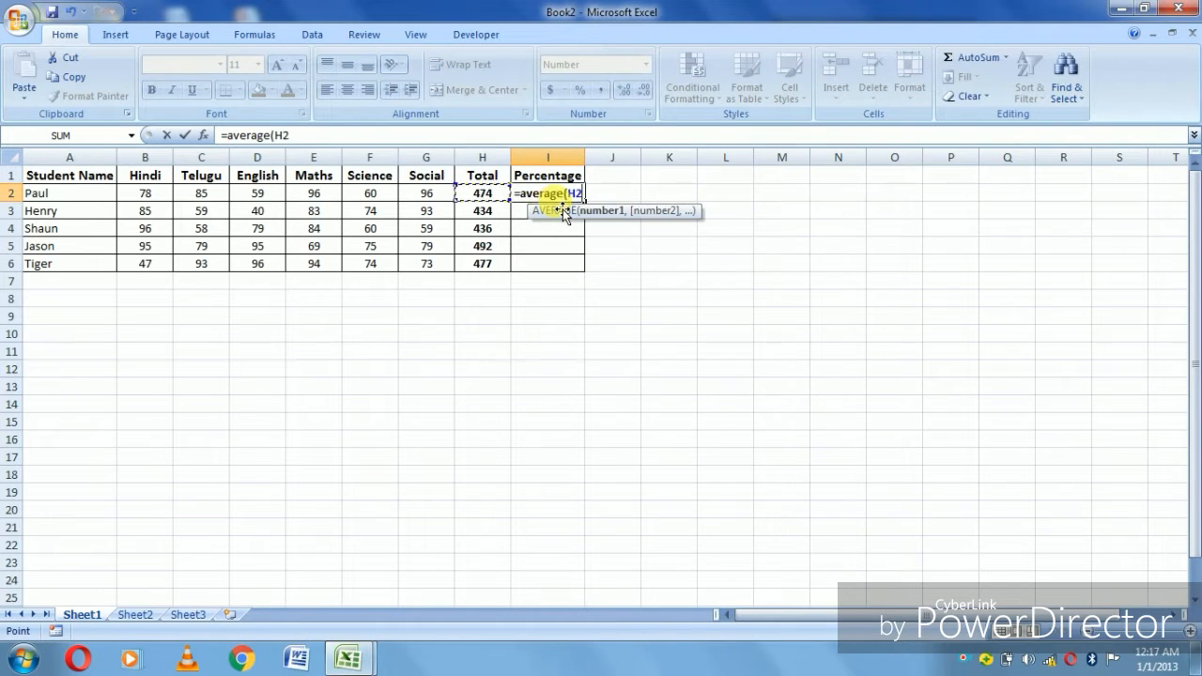
key("shift+Left")
key("shift+Left")
key("shift+Left")
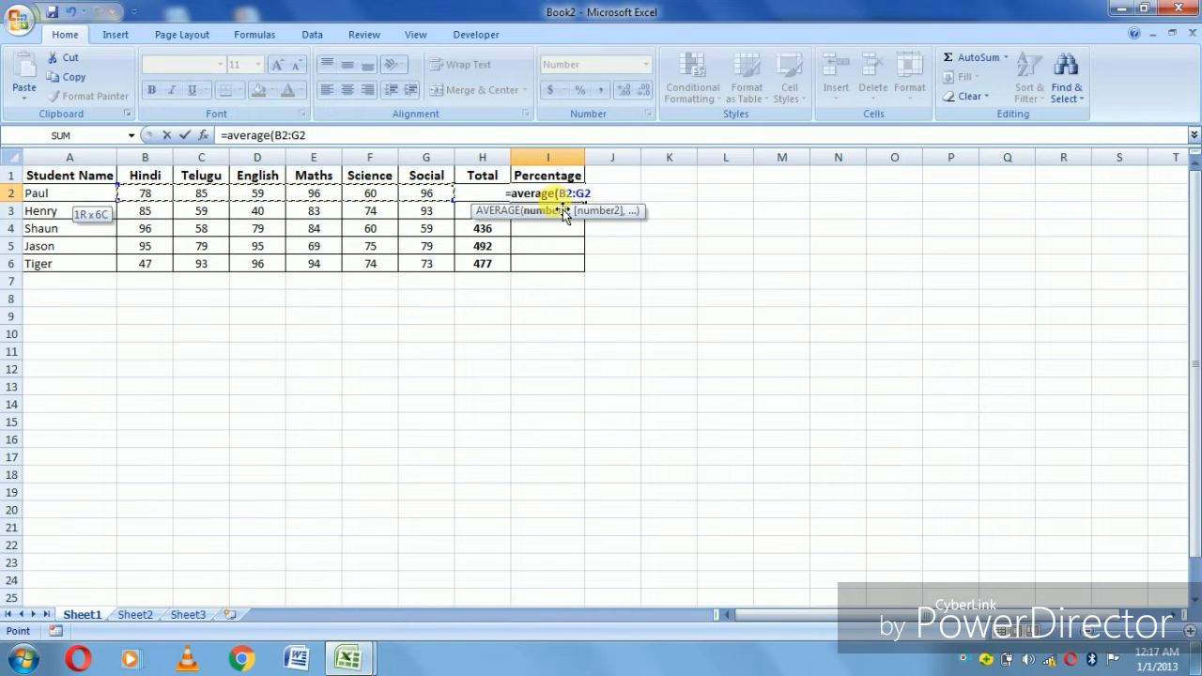
type(")")
key("Return")
key("Up")
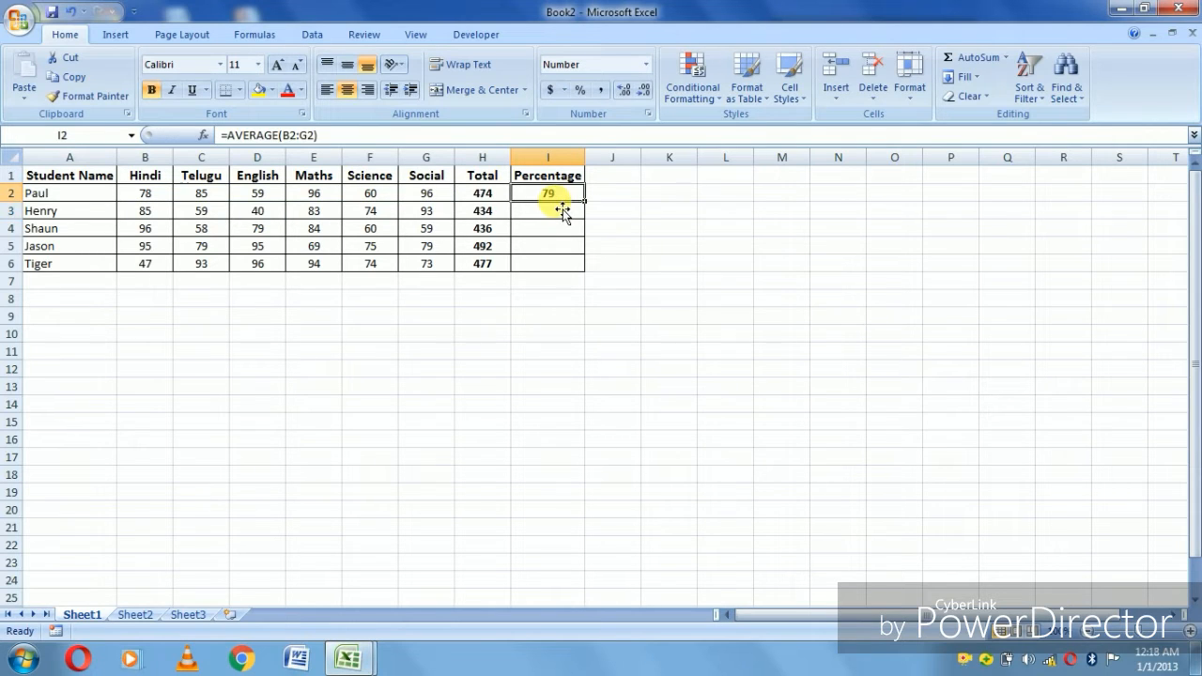
- Replace the percentage formula in I2 with =H2/6 and fill it down through I6
key("Delete")
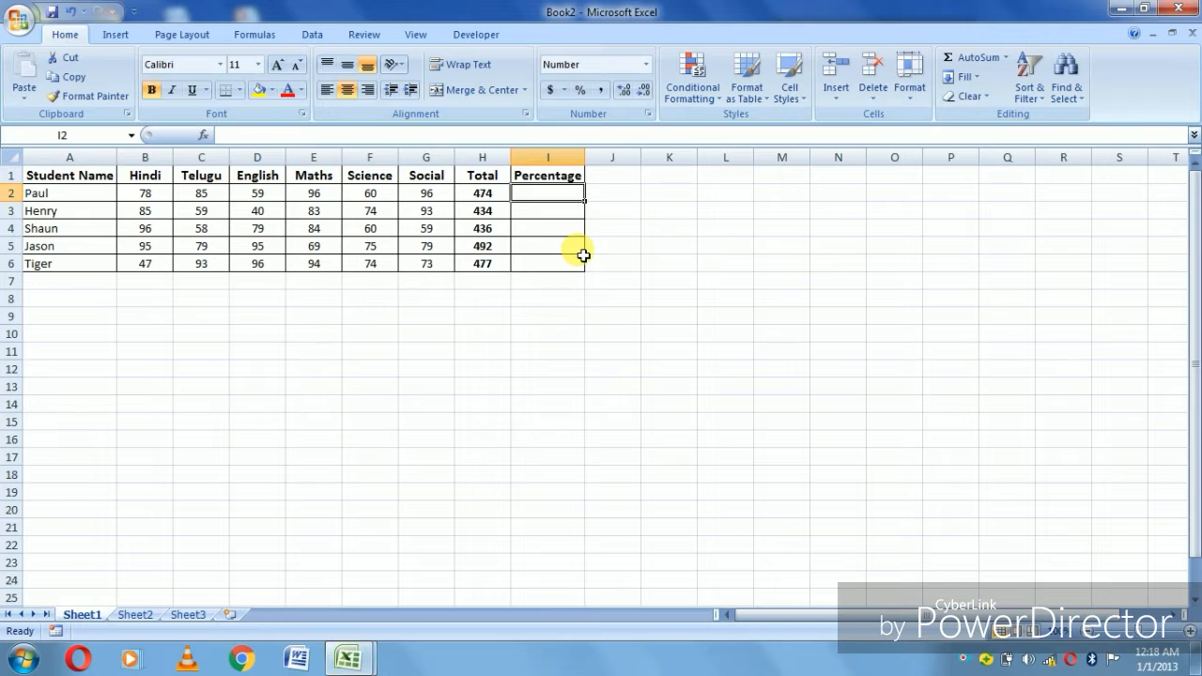
type("=")
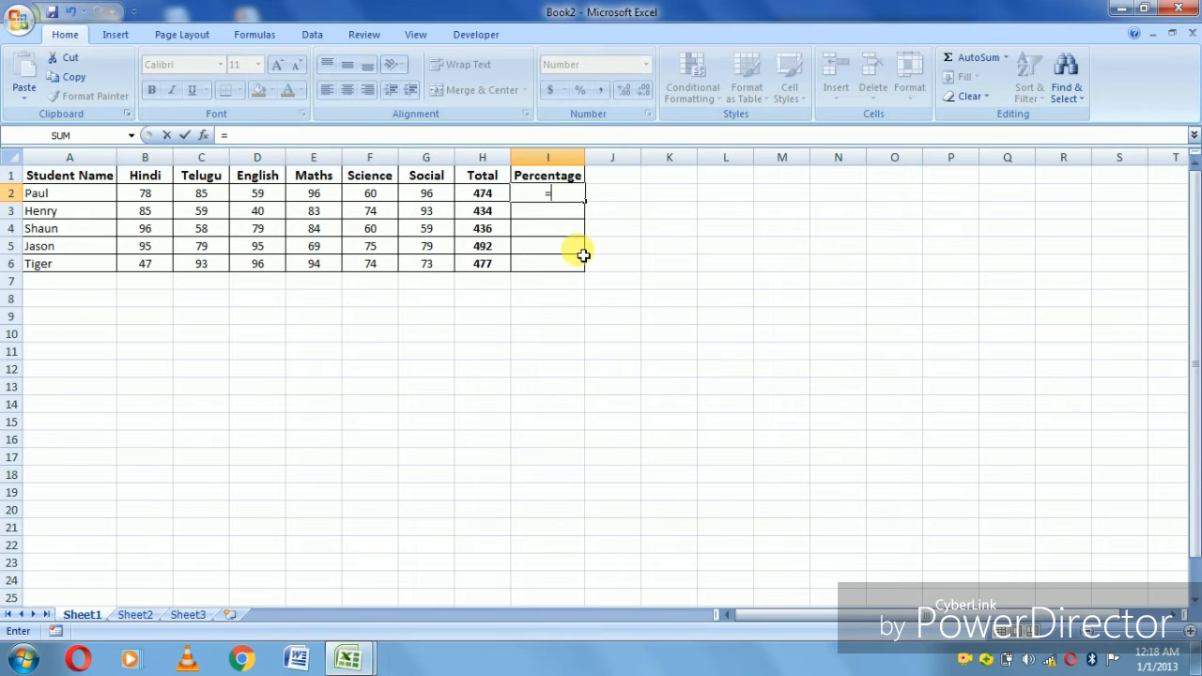
key("Left")
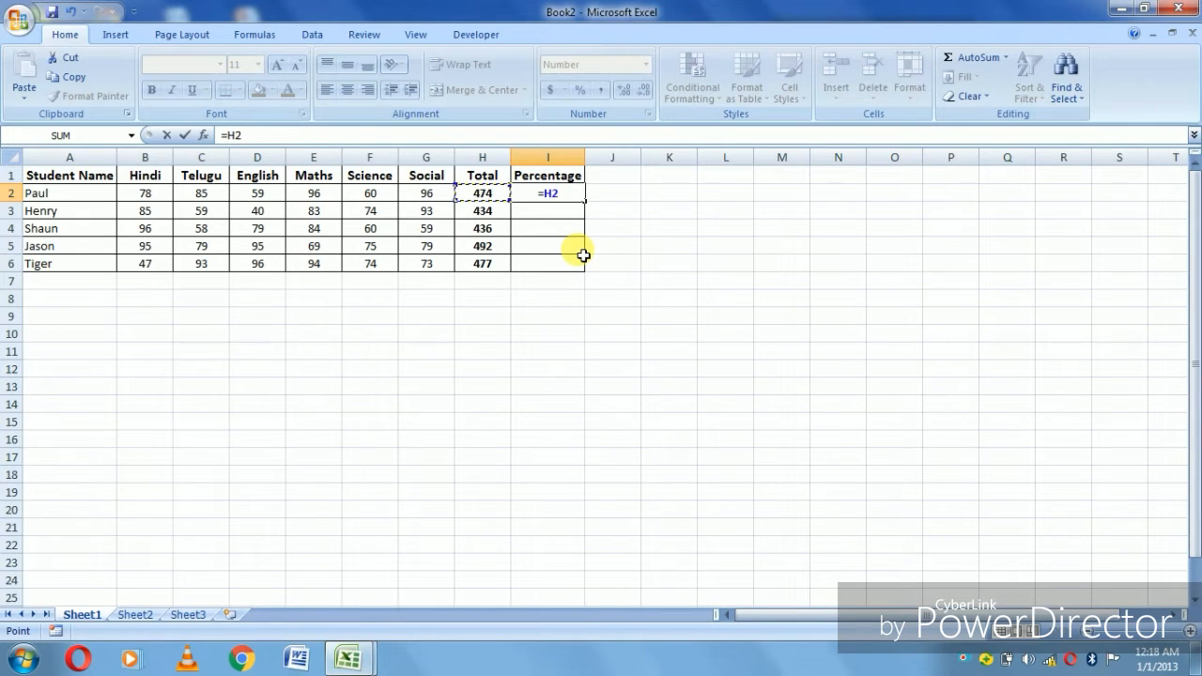
type("/6")
key("Return")
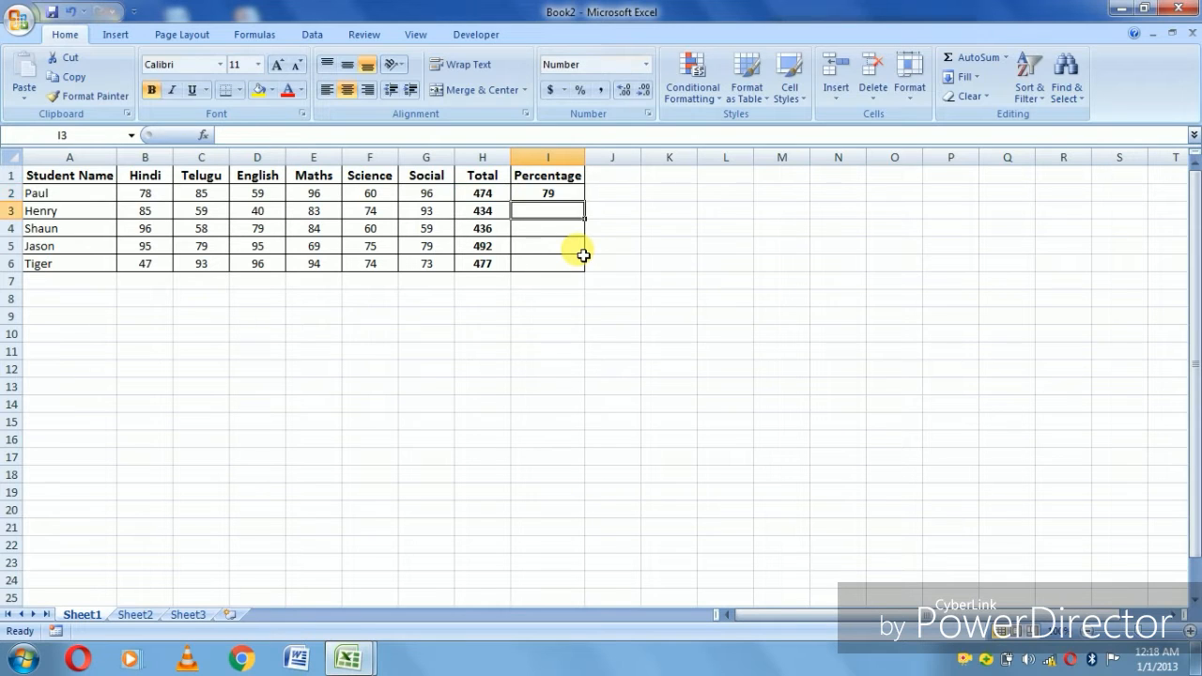
key("Up")
left_click_drag(584, 201, 583, 268)
- Enter the second student's name in A9 and the heading Total in B8 below the marks table
key("Down")
key("Down")
key("Down")
key("Down")
key("Down")
key("Down")
key("Down")
key("Left")
key("Left")
key("Left")
key("Left")
key("Left")
key("Left")
key("Left")
key("Left")
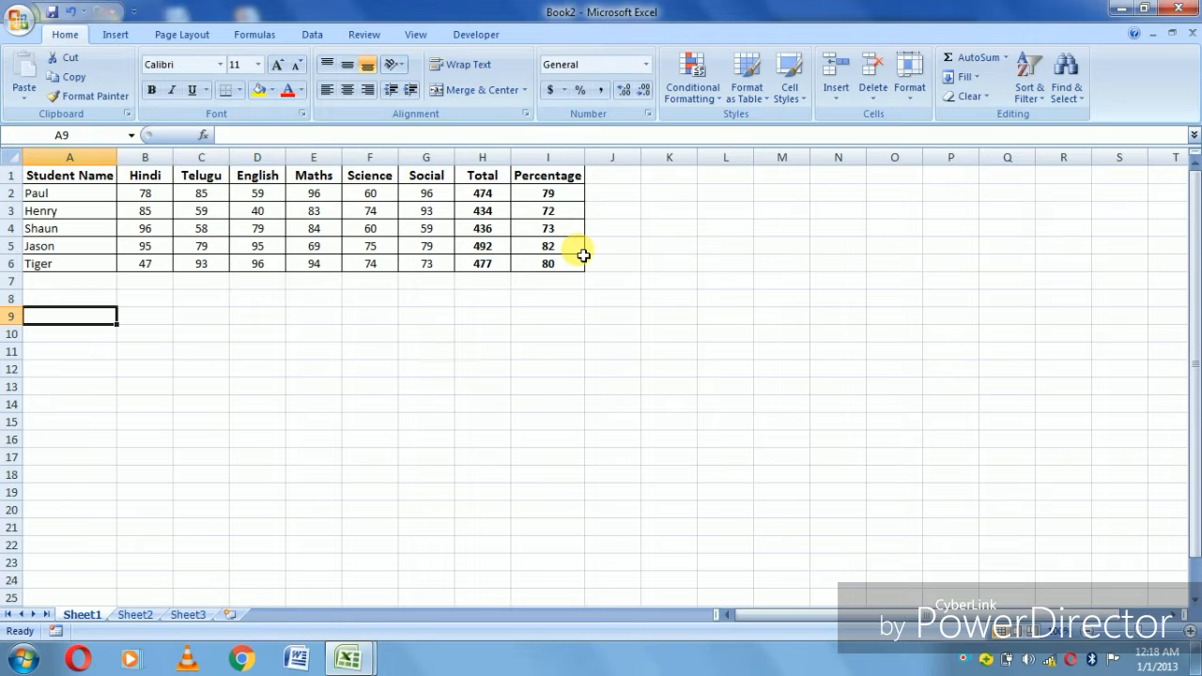
type("Henry")
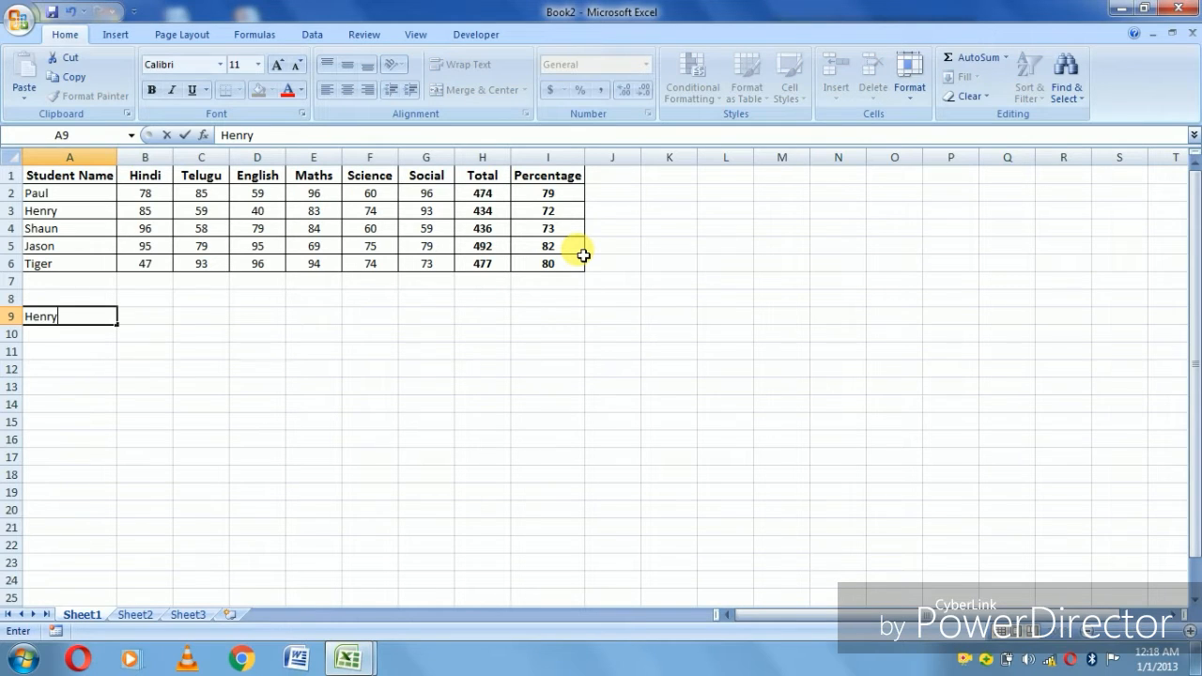
key("Tab")
key("Up")
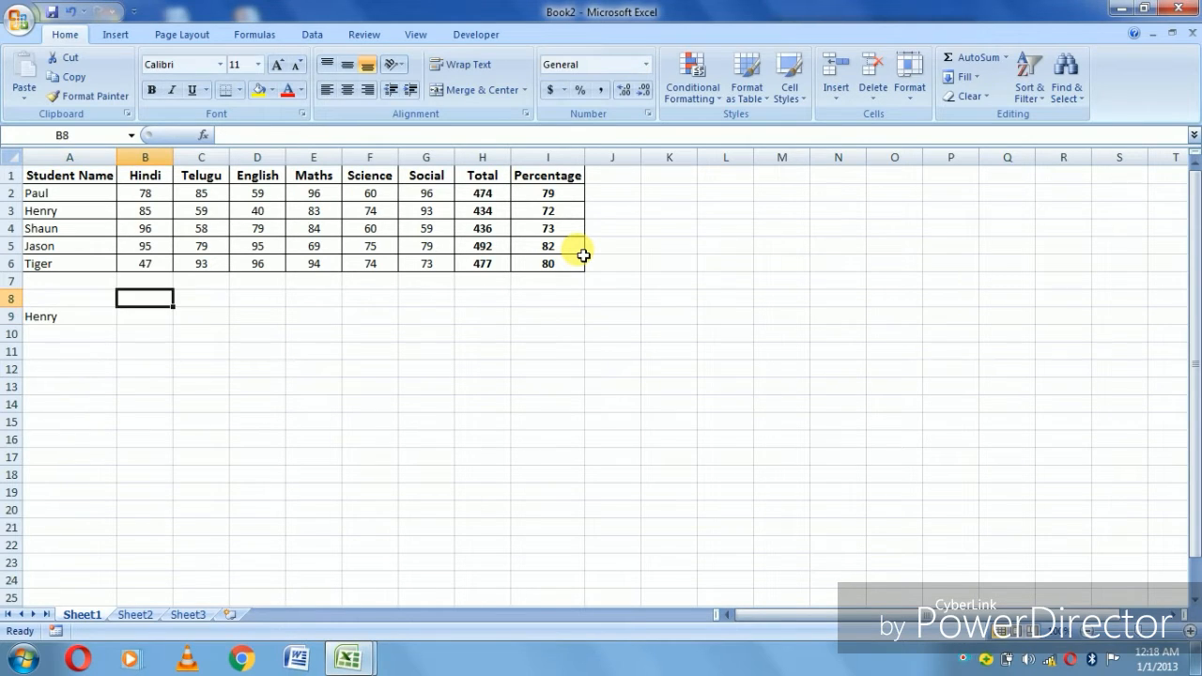
type("Total")
key("Return")
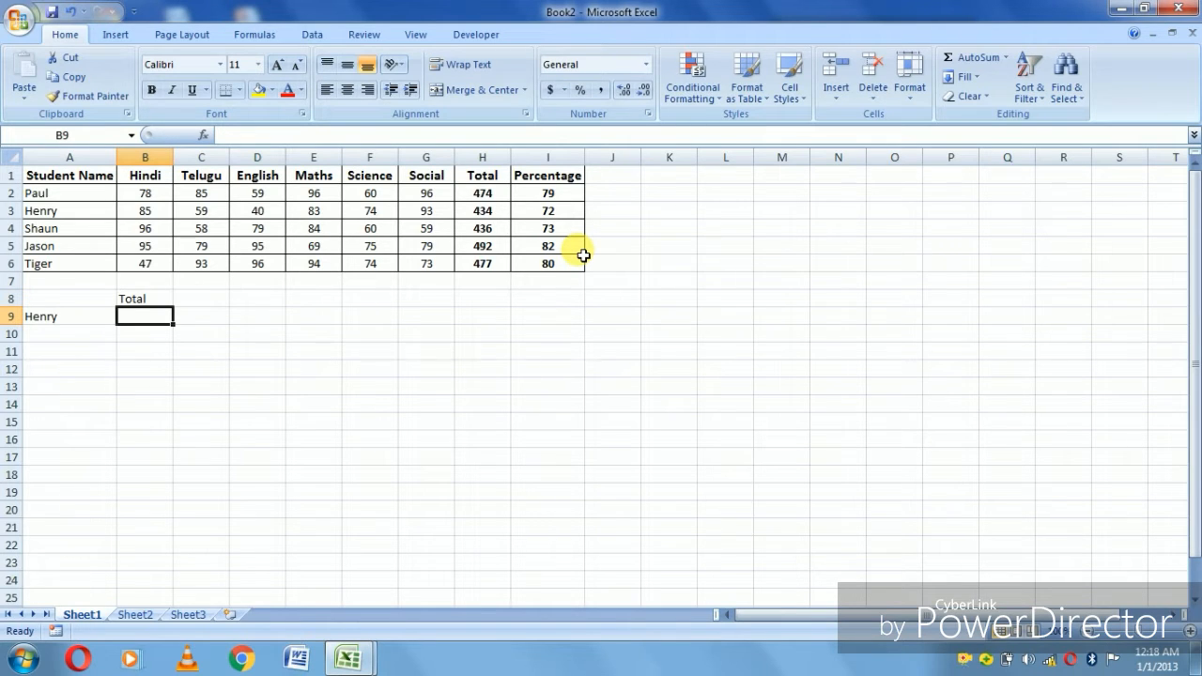
- Look up the B8 heading in the marks table by entering =HLOOKUP(B8,A1:I6,3,) in B9
type("=hl")
key("Tab")
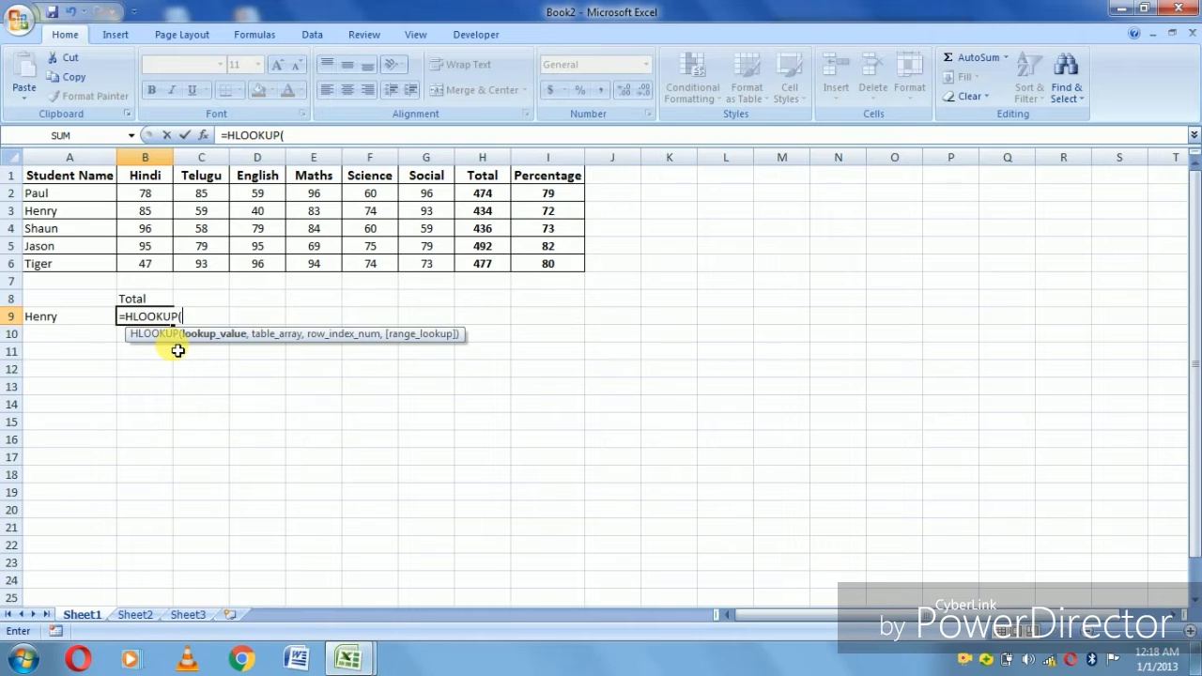
key("Up")
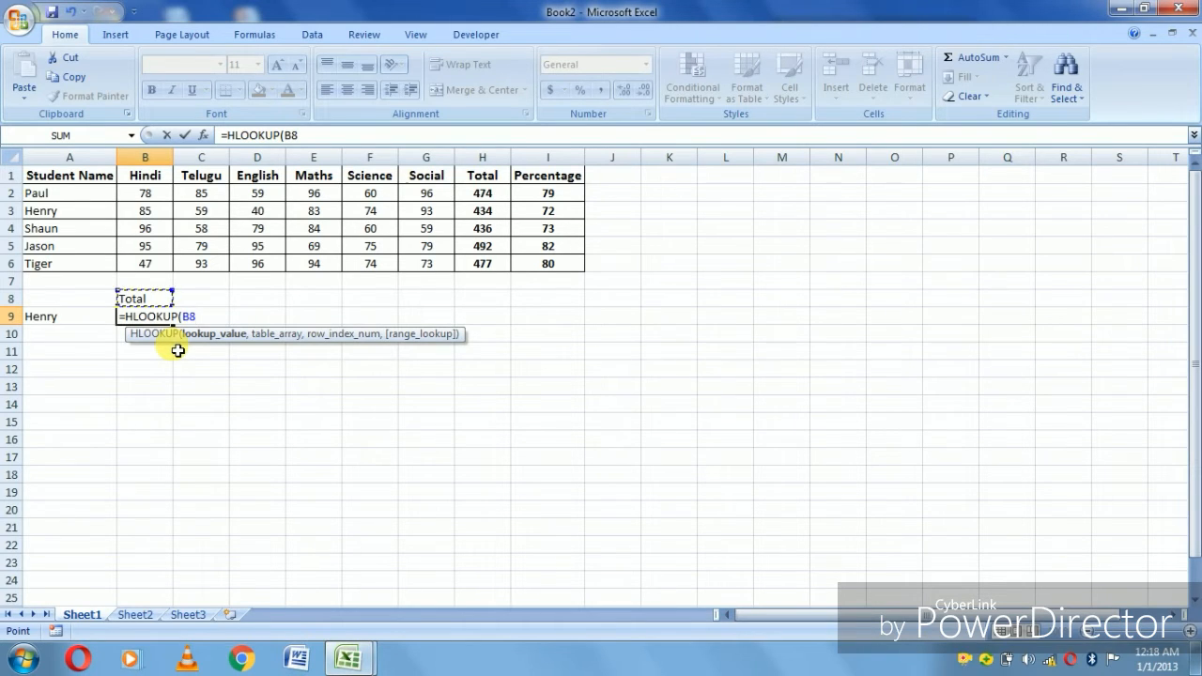
type(",")
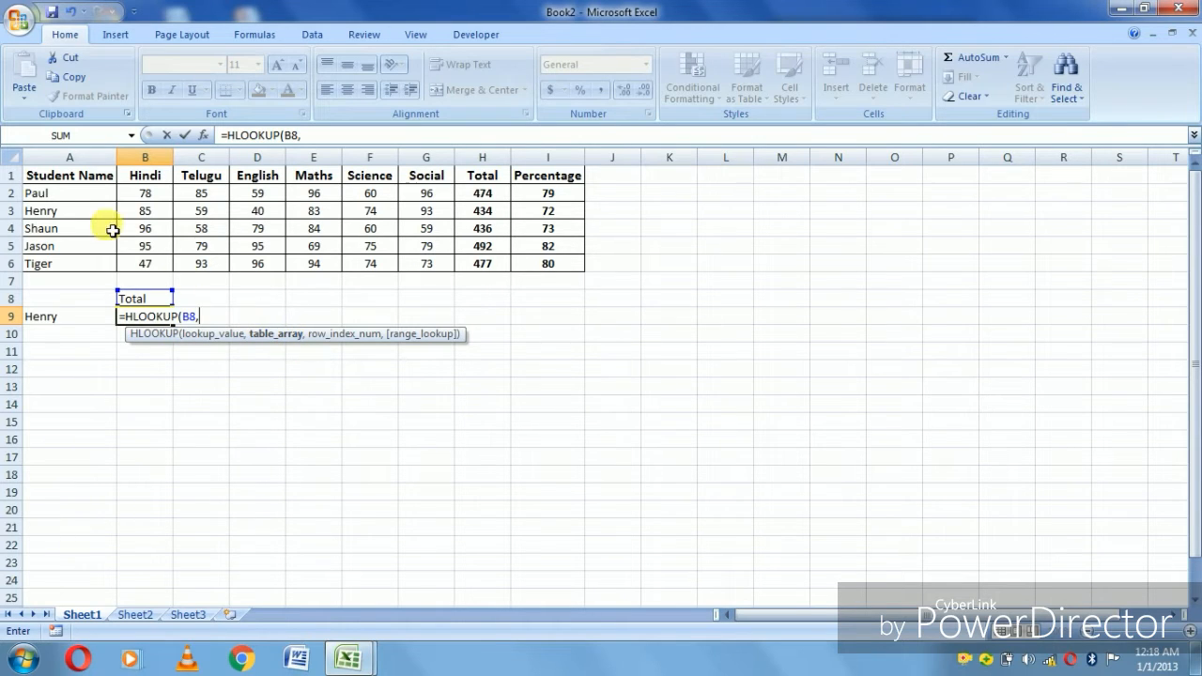
left_click(100, 185)
key("ctrl+shift+Right")
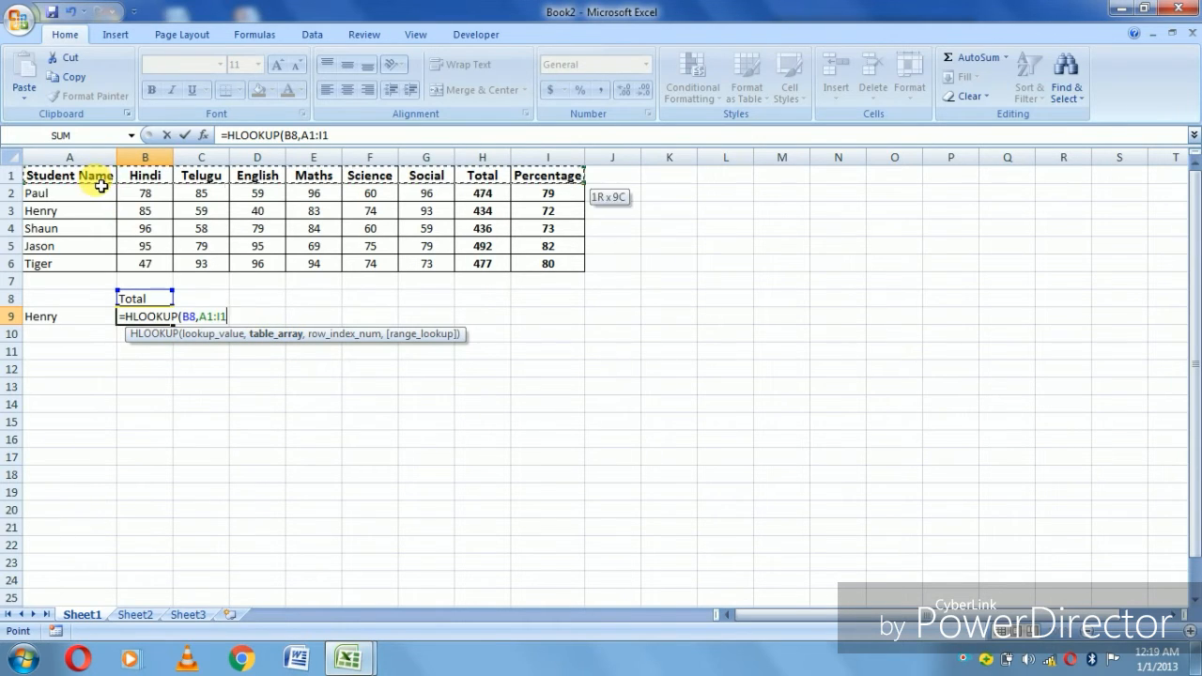
key("ctrl+shift+Down")
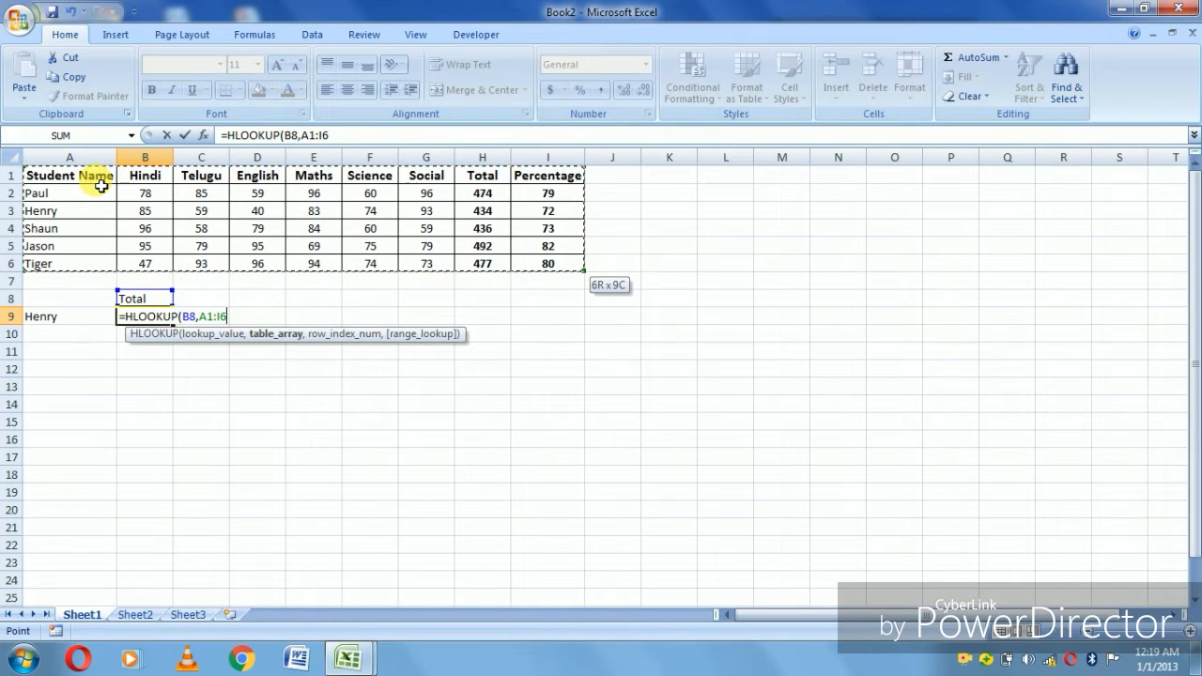
type(",")
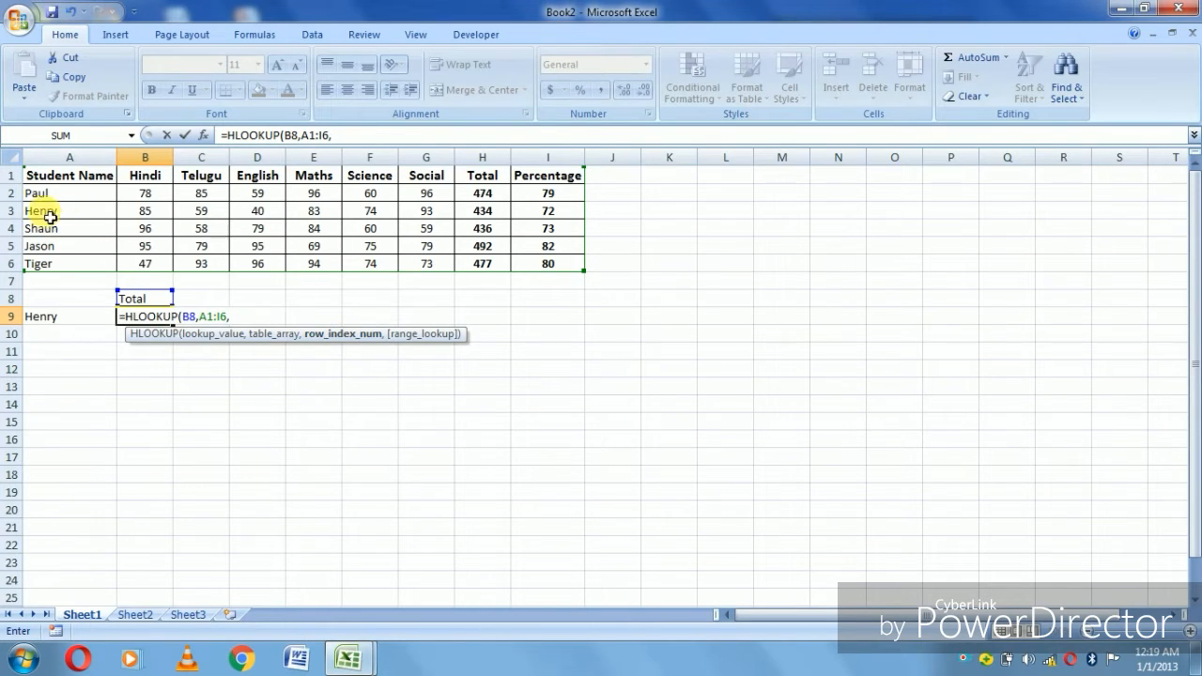
type("3,")
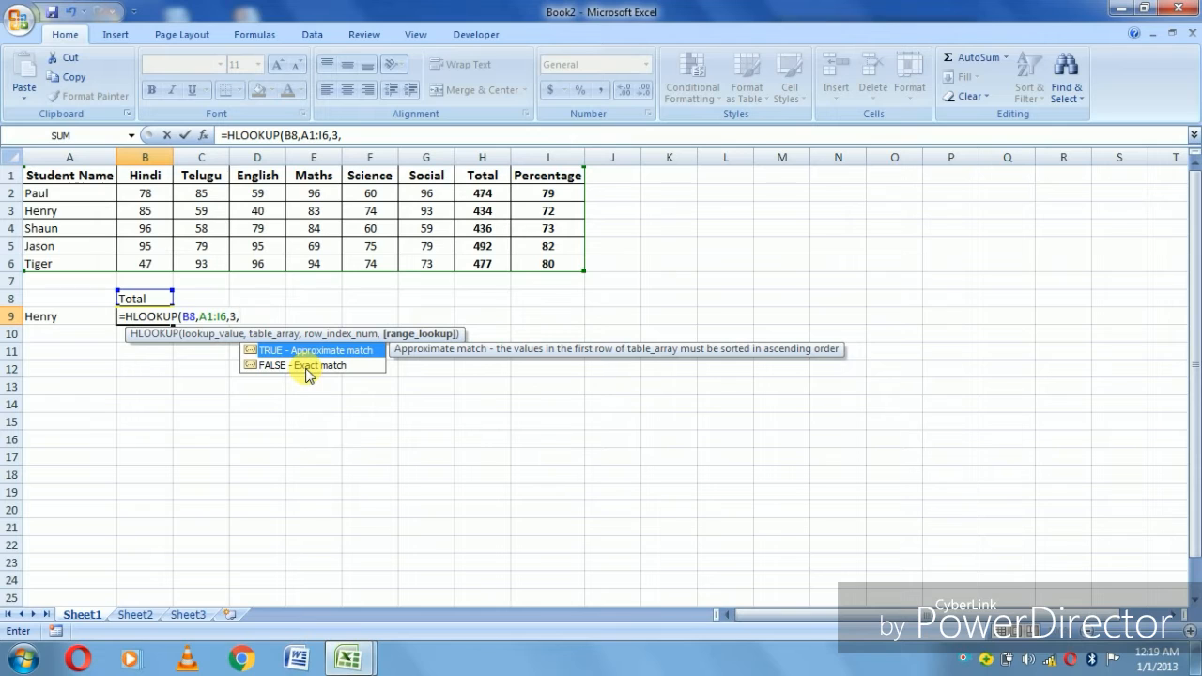
left_click(309, 366)
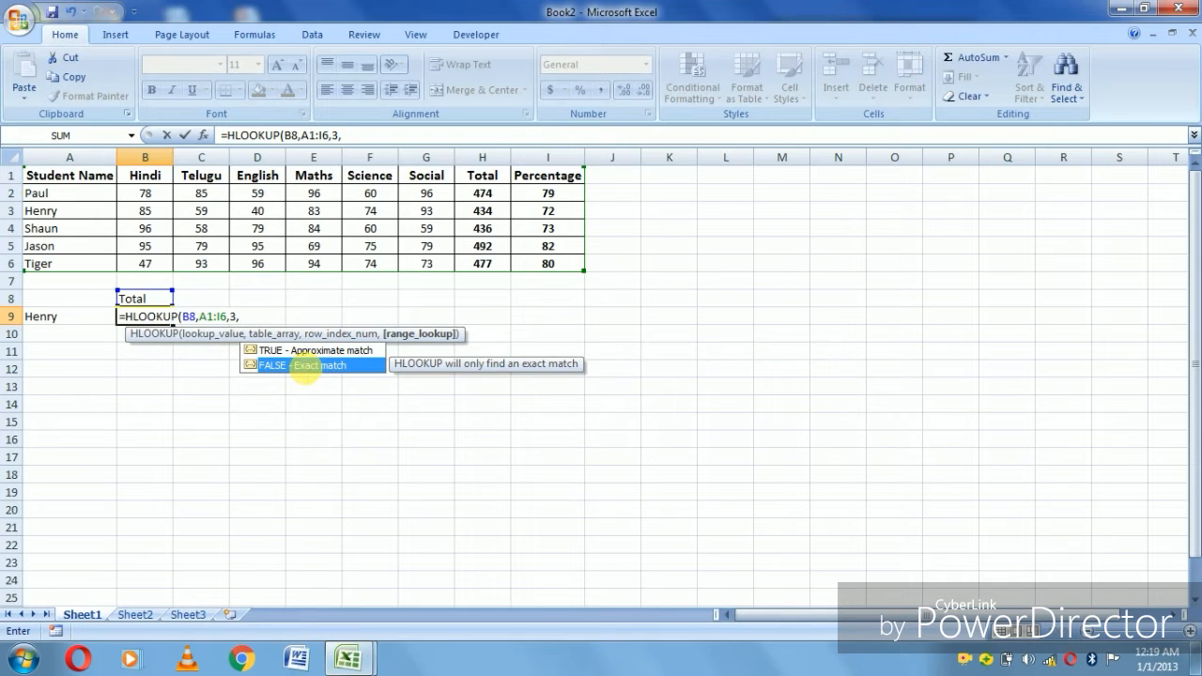
key("Return")
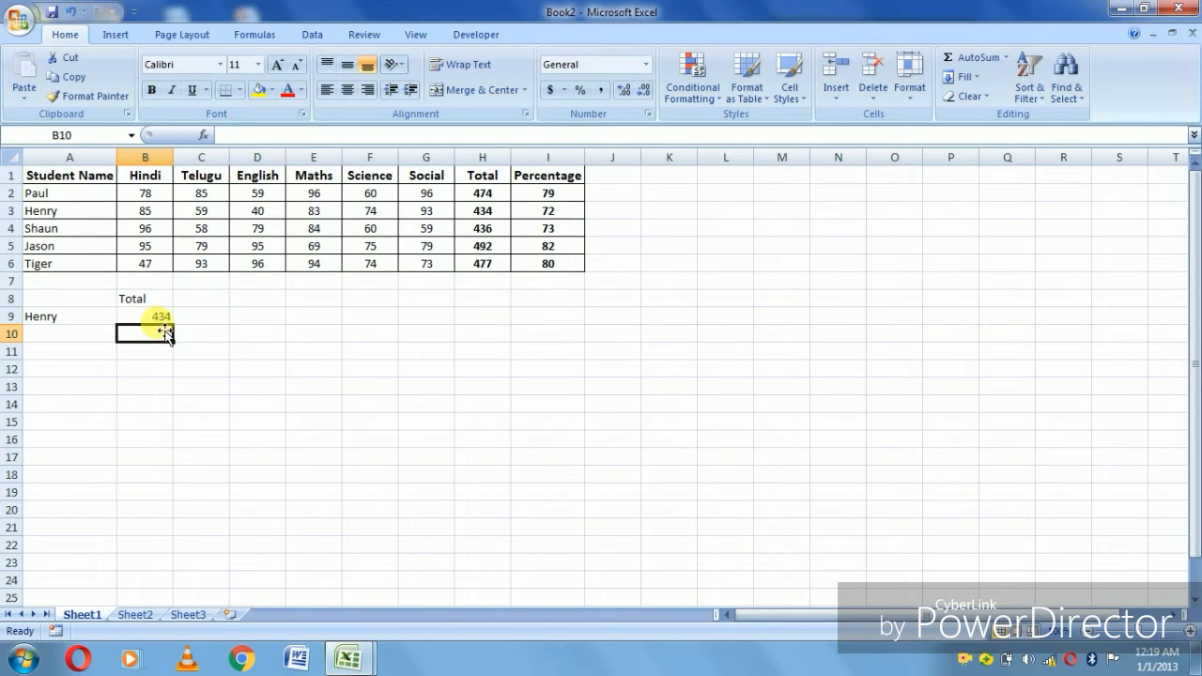
left_click_drag(167, 324, 161, 318)
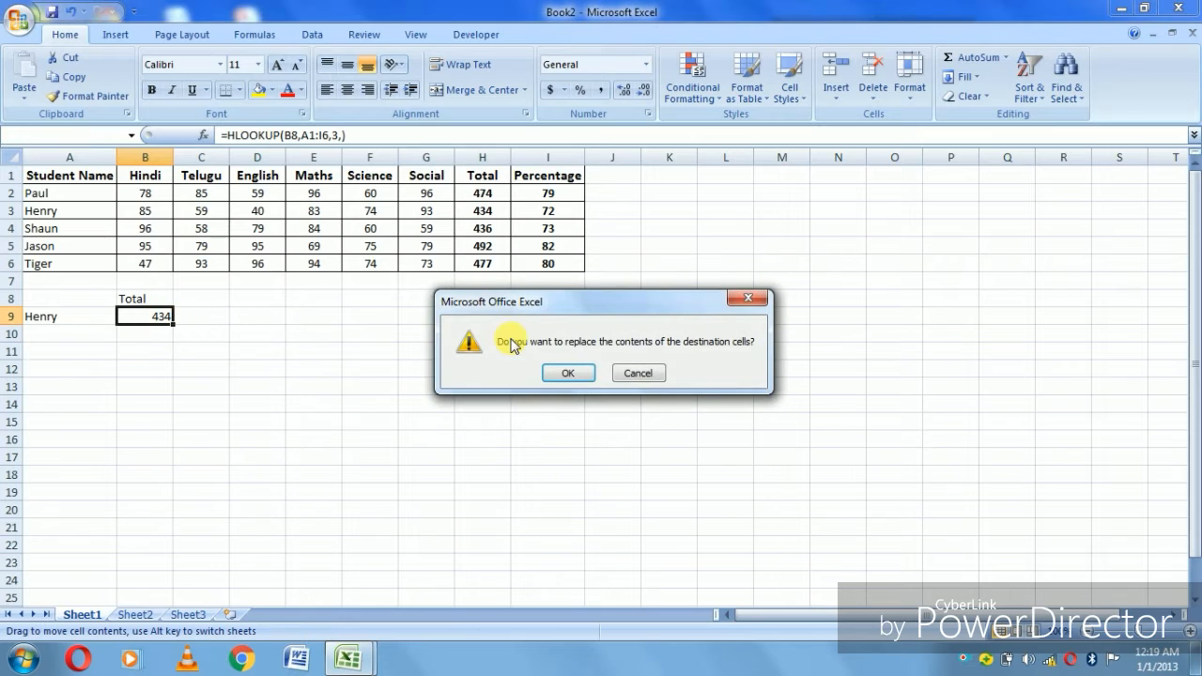
left_click(637, 373)
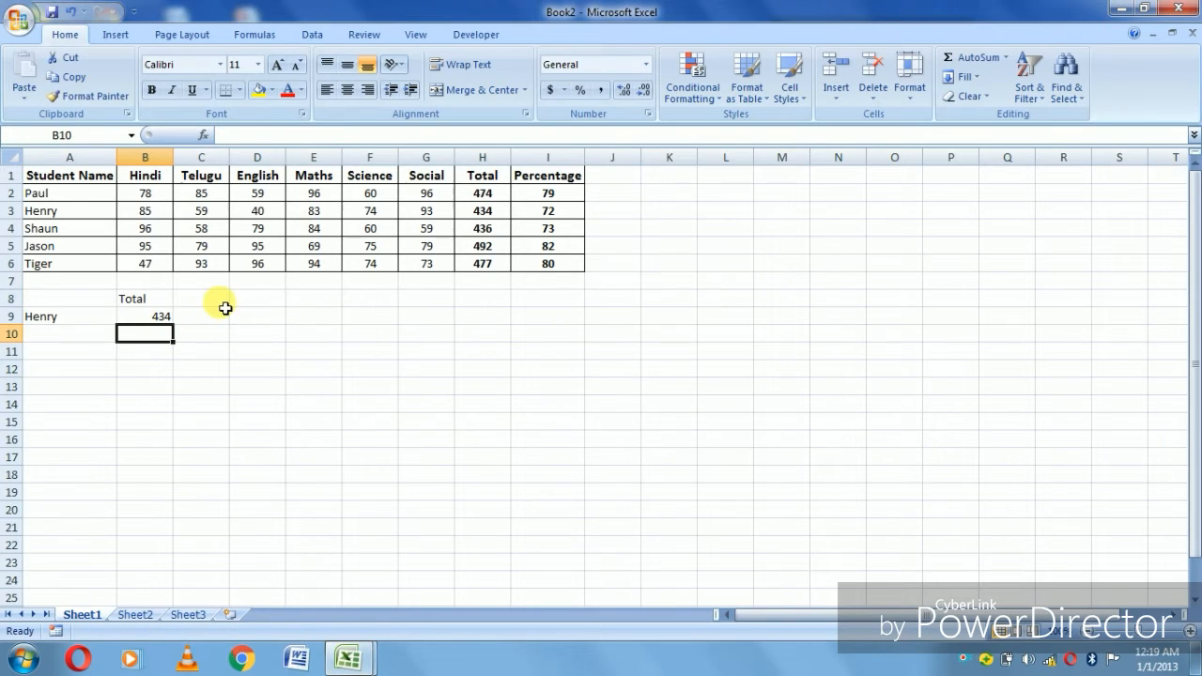
- Change the lookup heading in B8 to Percentage
left_click(169, 299)
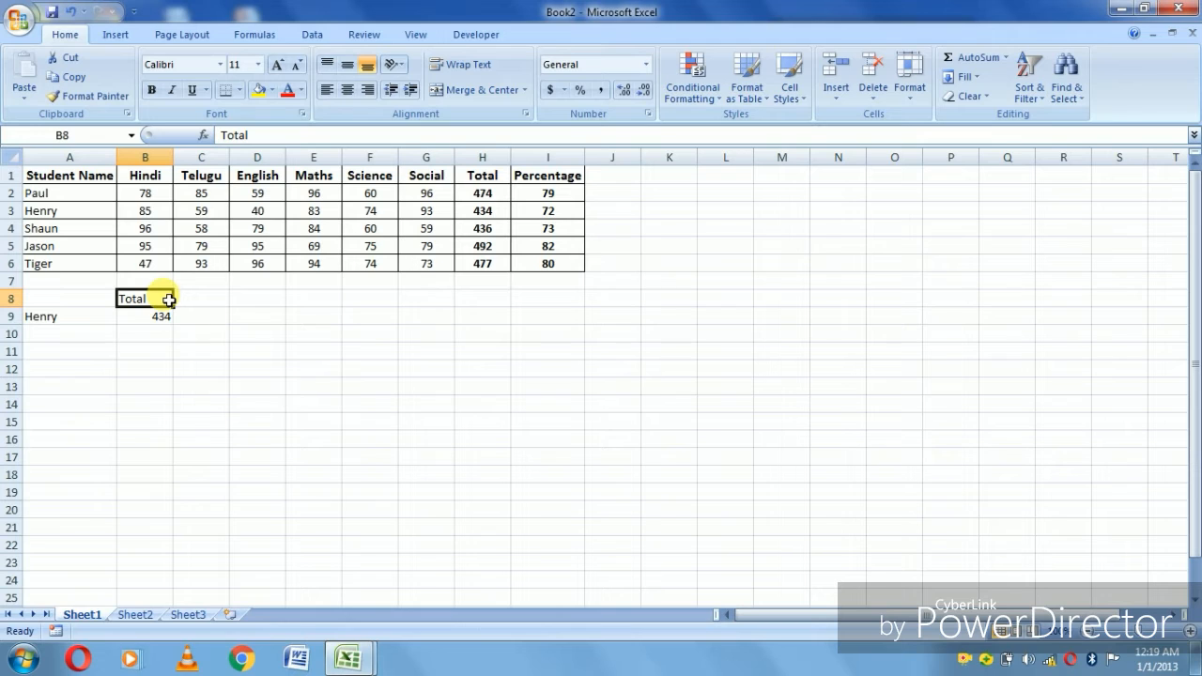
type("Percentage")
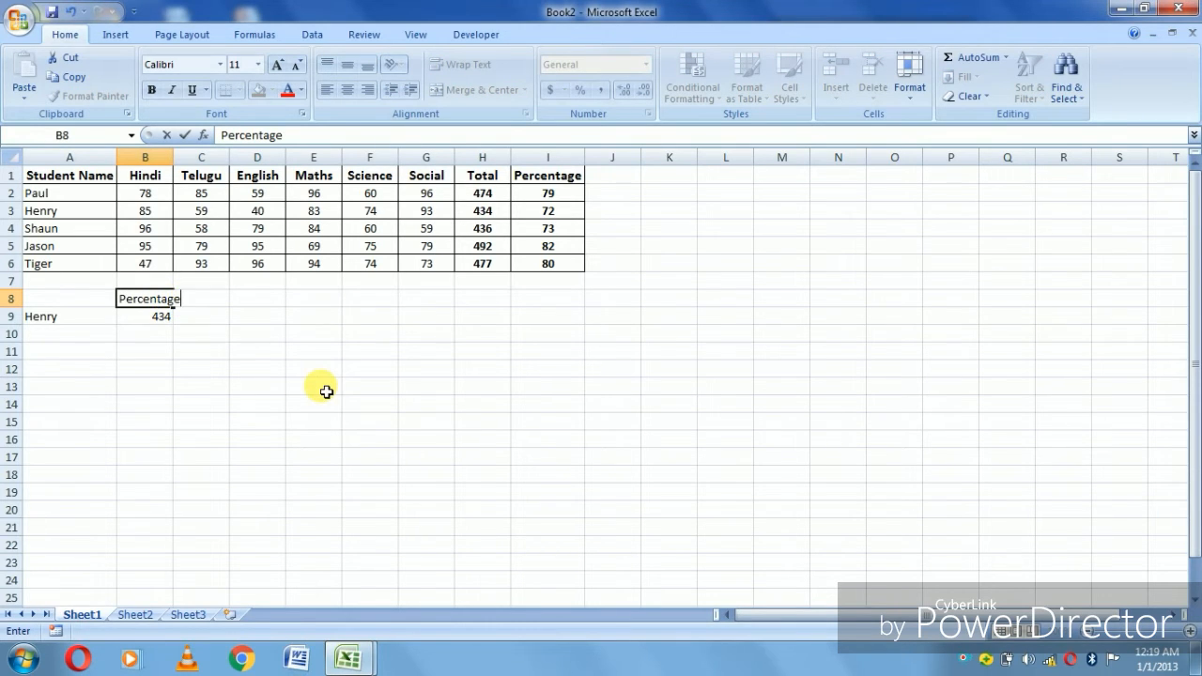
key("Return")
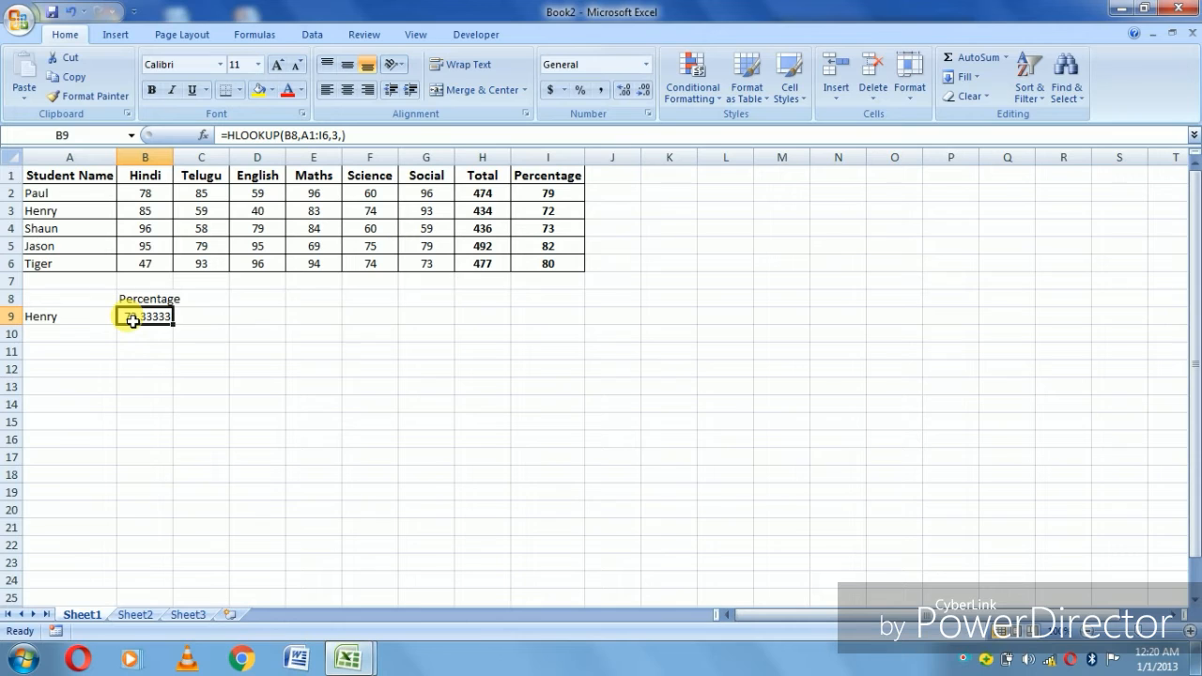
- Change the lookup heading in B8 to Hindi
key("Up")
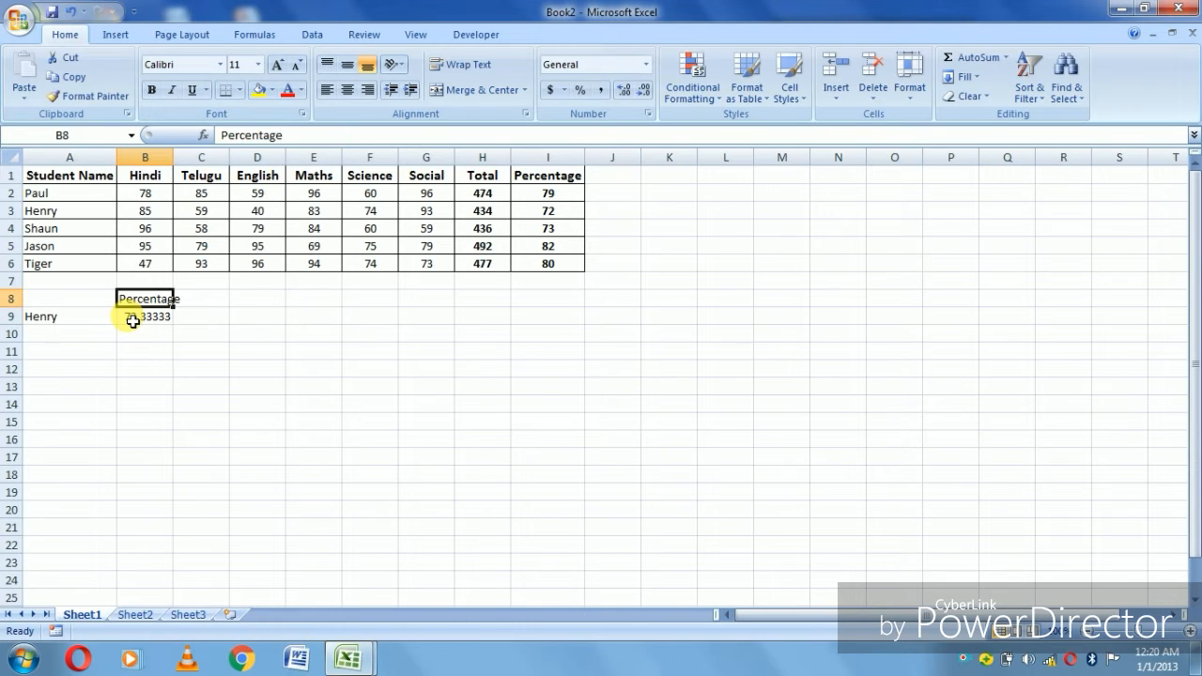
type("Hindi")
key("Return")
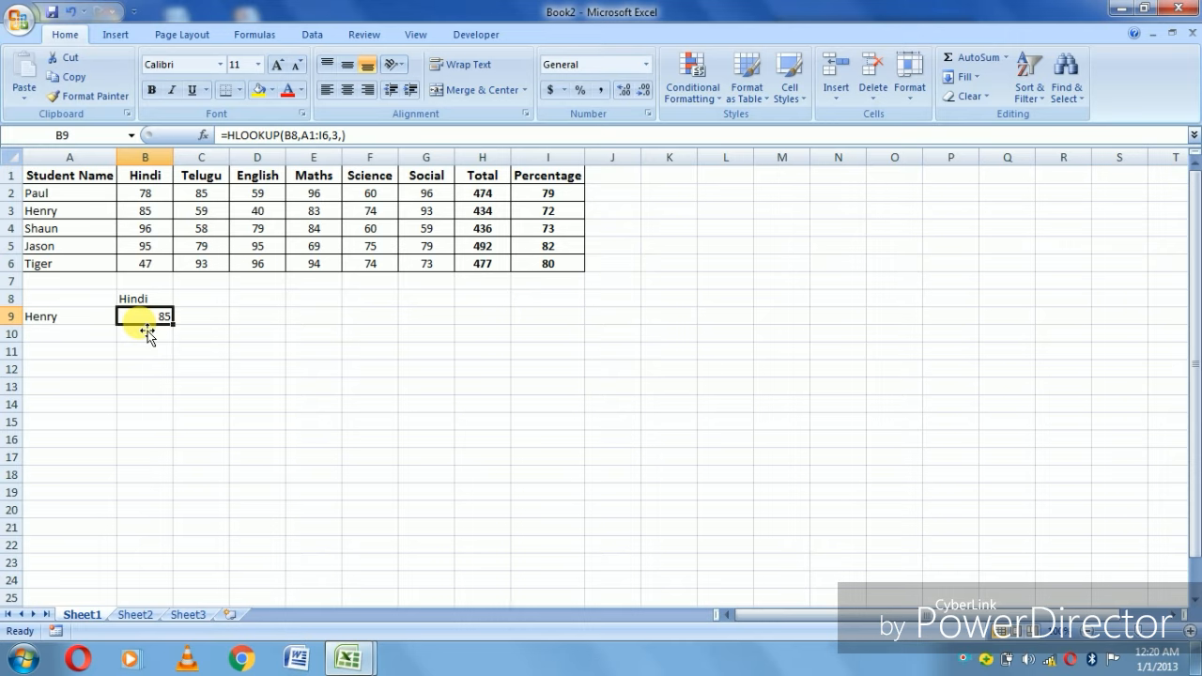
- Copy the student names from A2:A6 and paste them into A9:A13 below the marks table
left_click(88, 343)
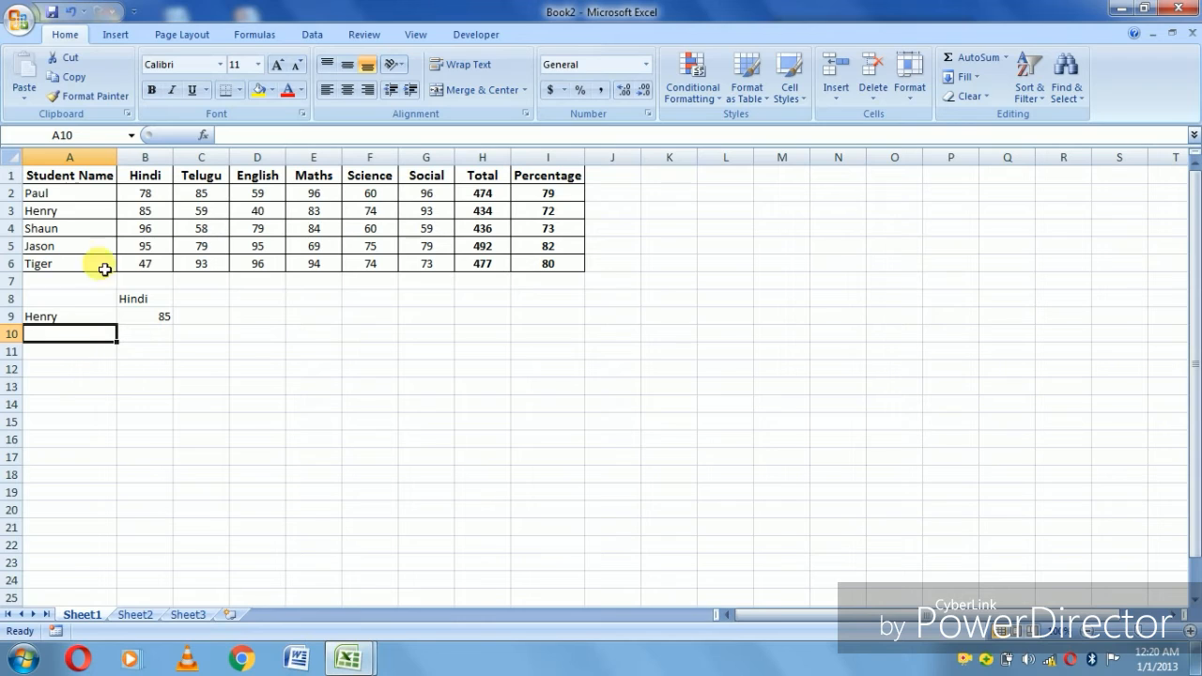
left_click_drag(81, 192, 82, 270)
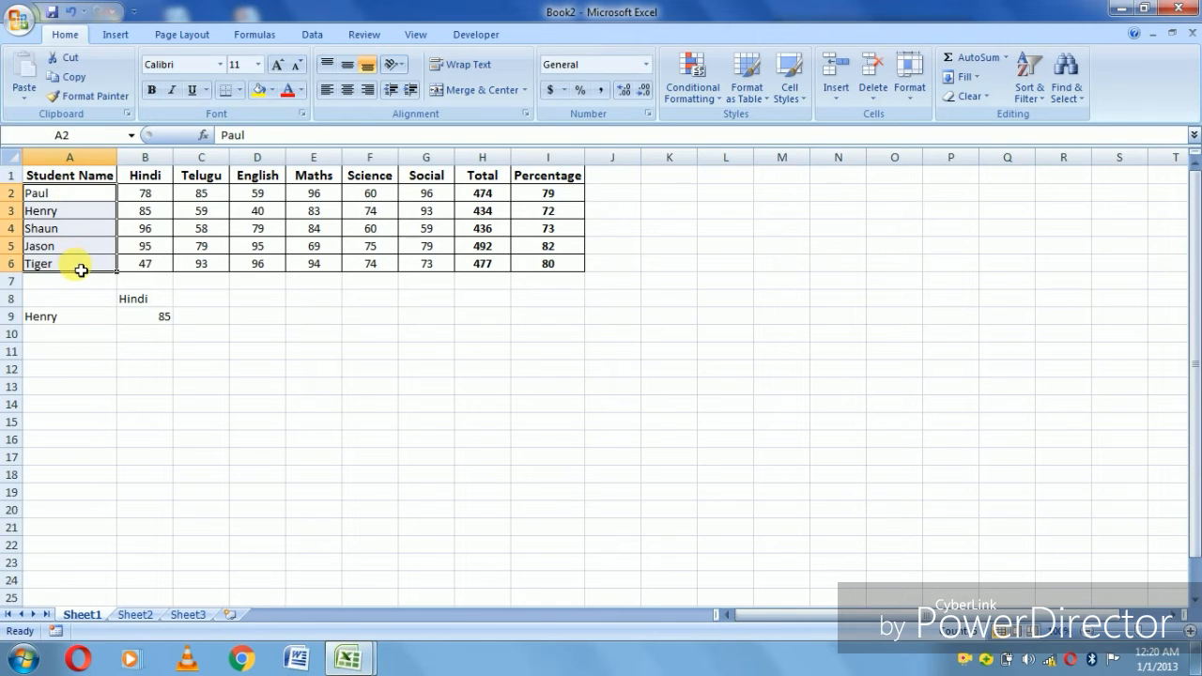
key("ctrl+c")
left_click(70, 322)
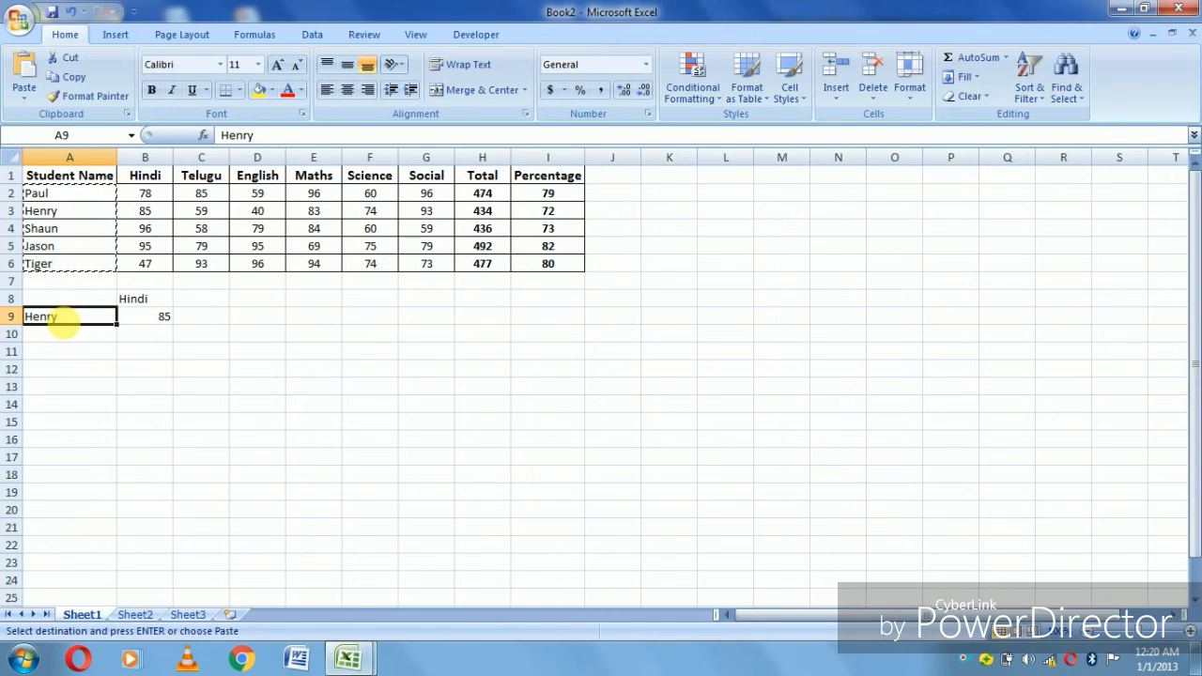
key("ctrl+v")
left_click(160, 317)
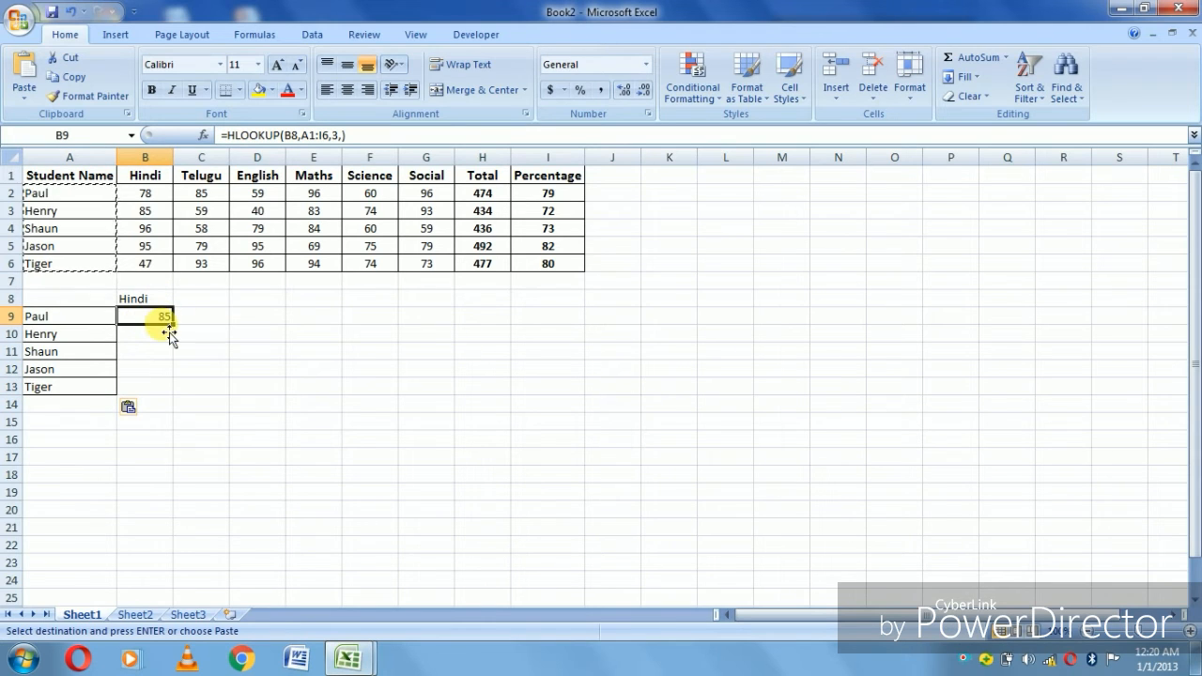
type("=")
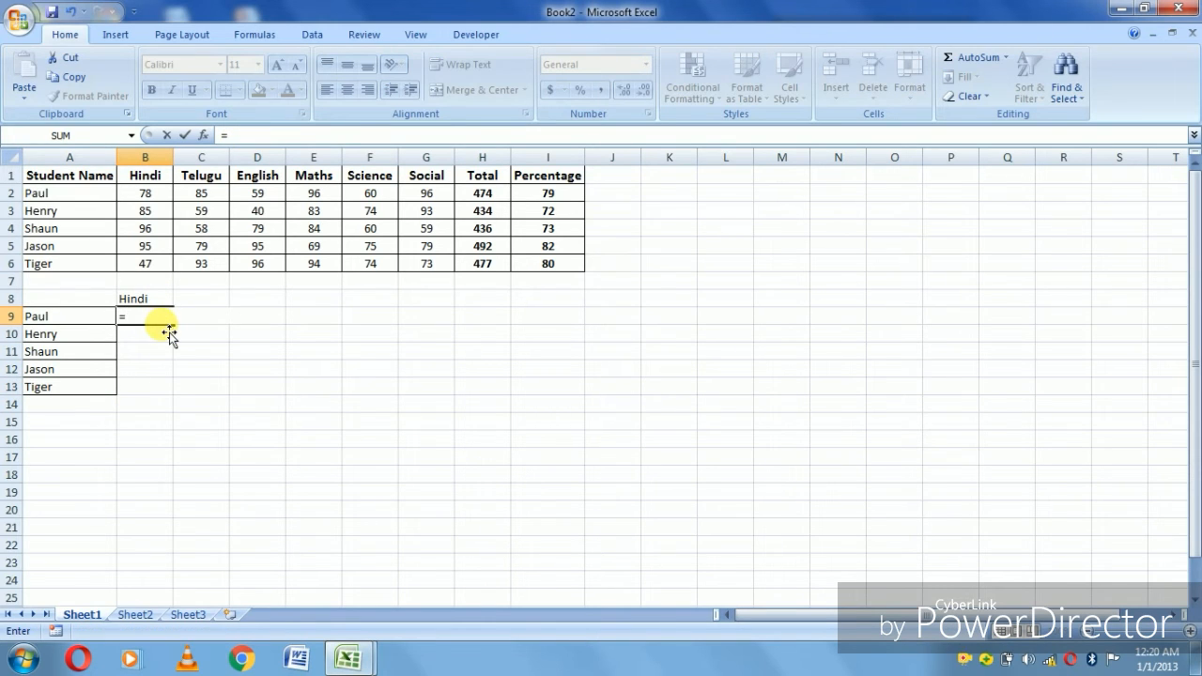
key("Escape")
- Set the lookup heading in B8 to Total
key("Up")
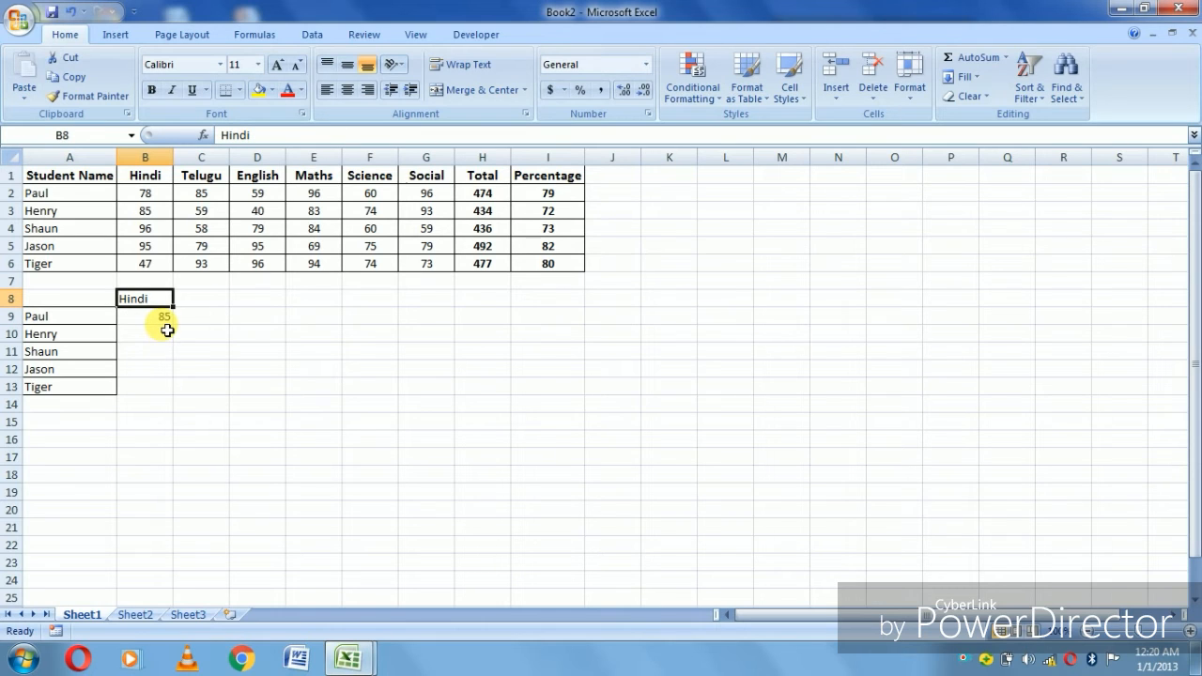
type("Total")
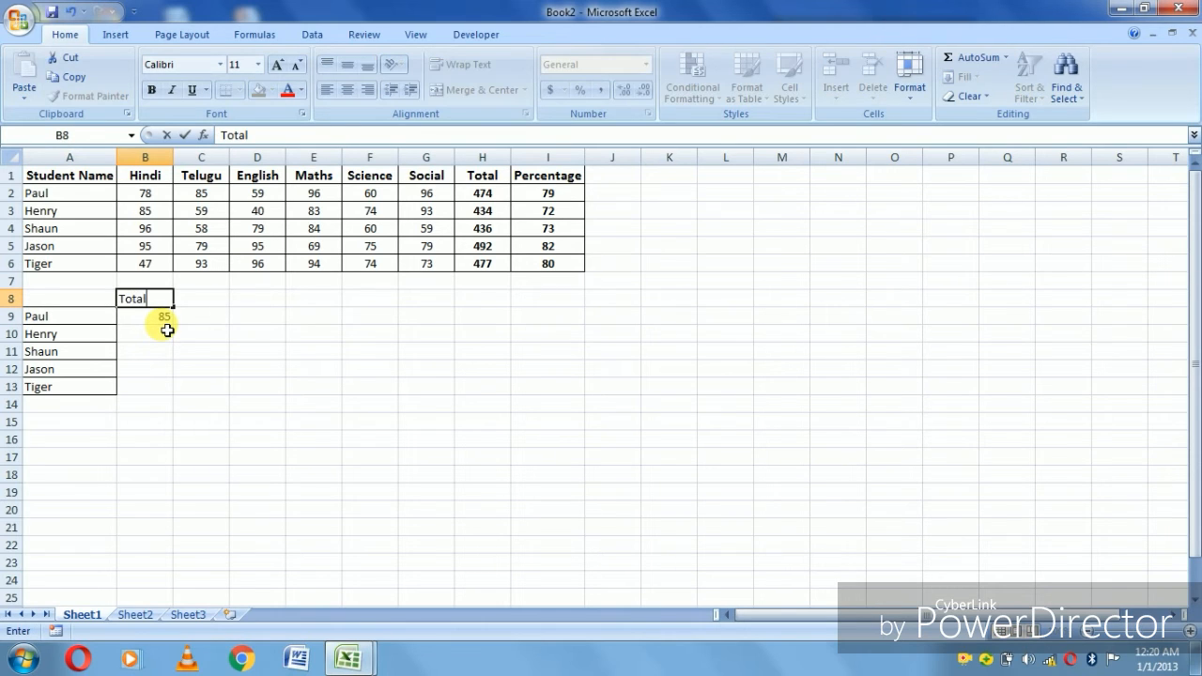
key("Return")
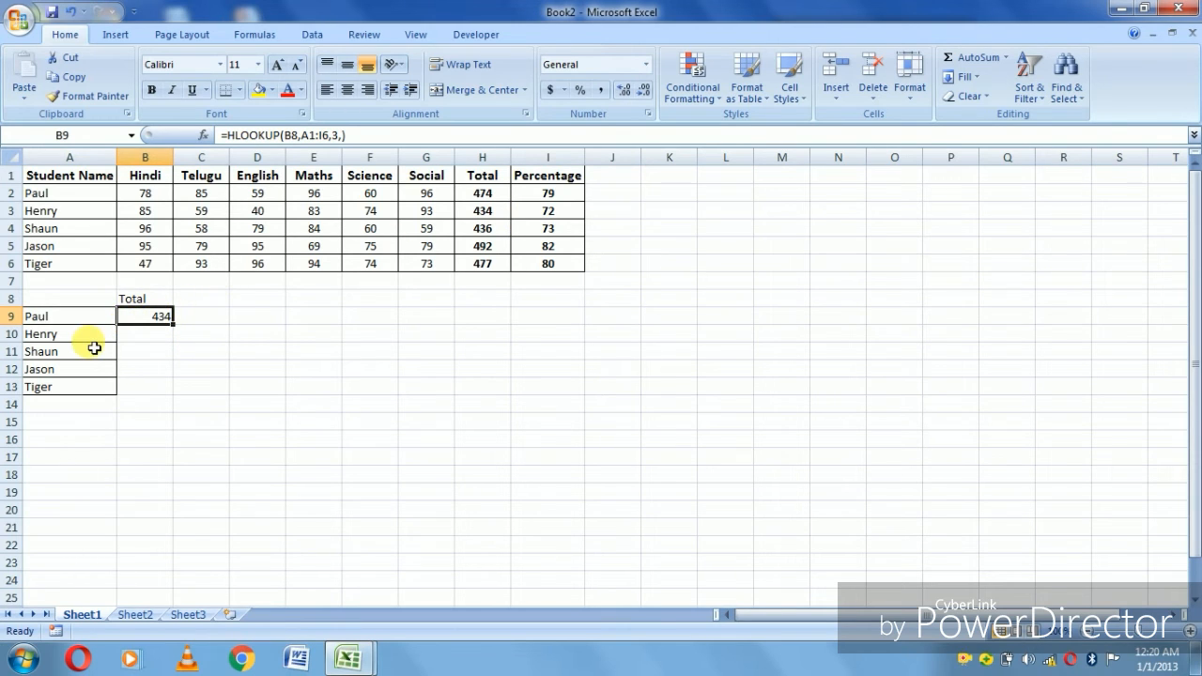
- Change the row index of the HLOOKUP formula in B9 to 2 and fill the formula down to B13
key("F2")
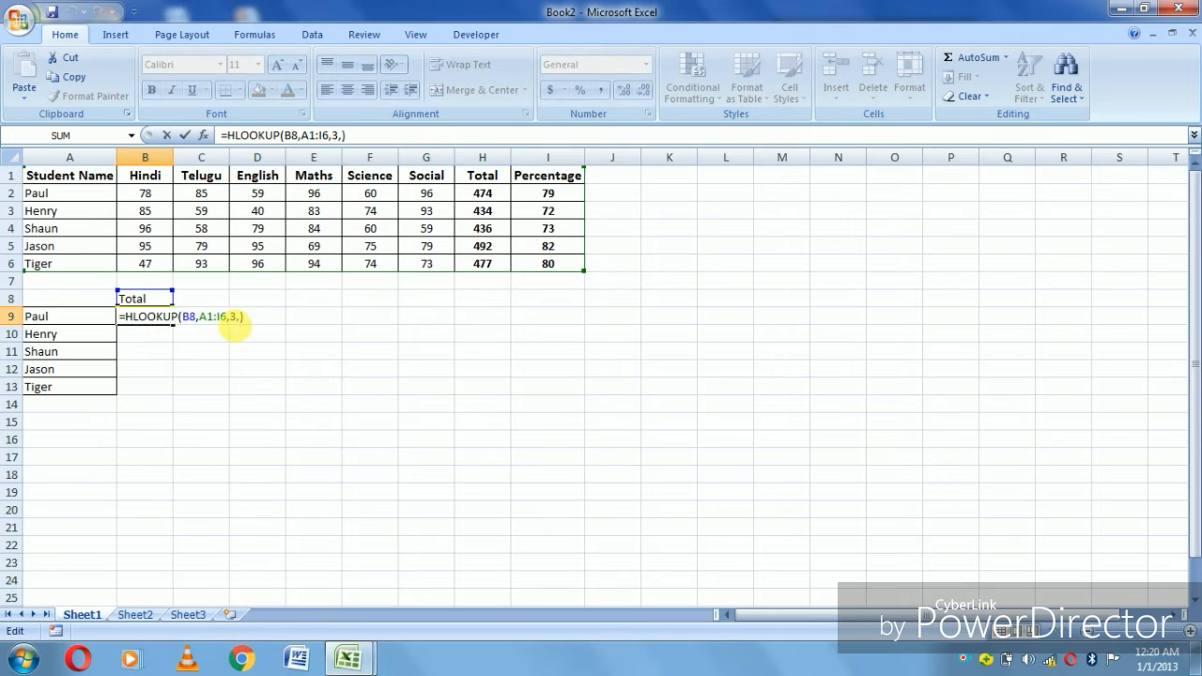
key("BackSpace")
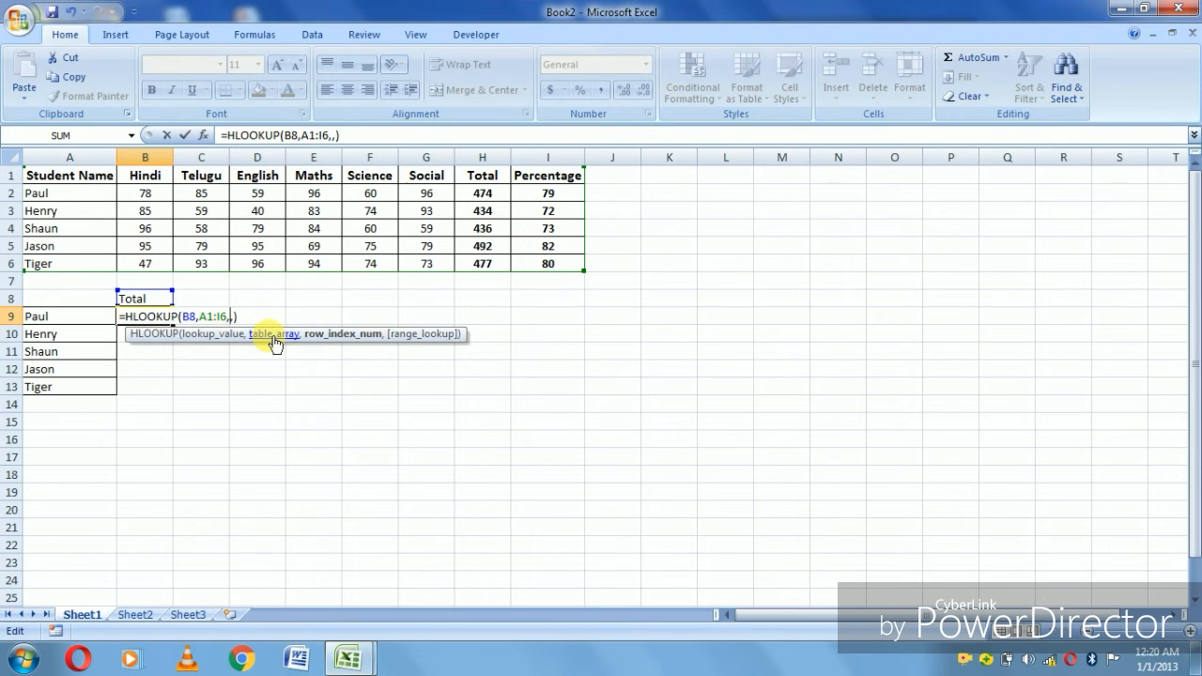
type("2")
key("Return")
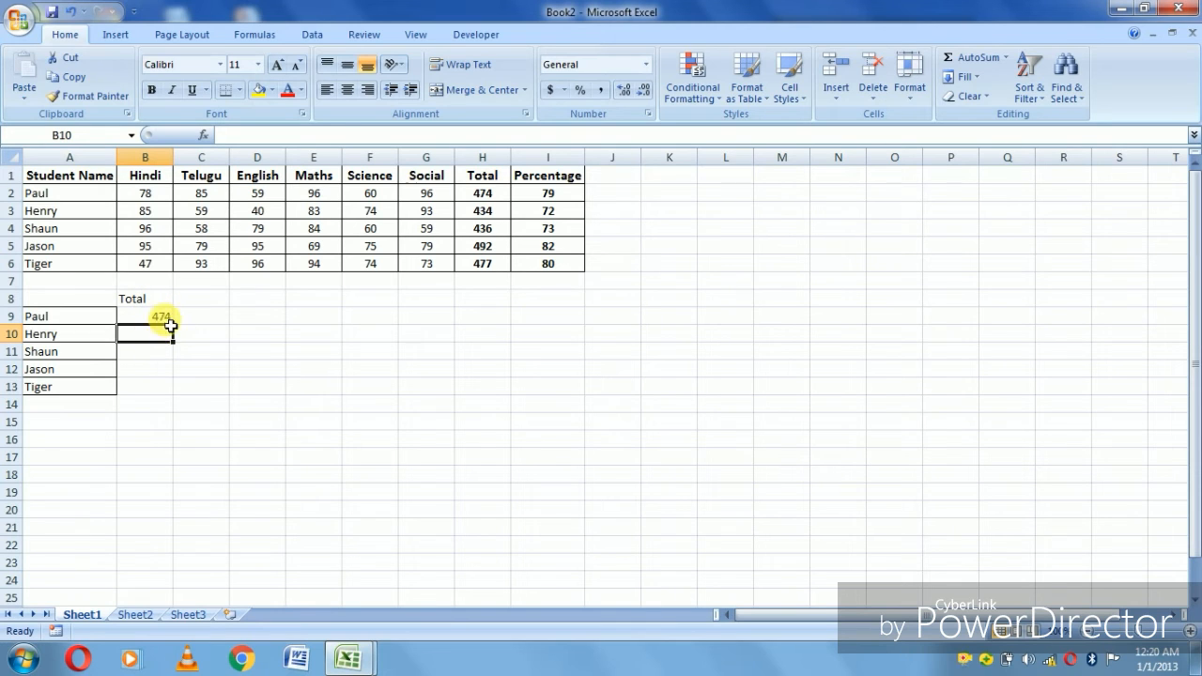
left_click(164, 320)
left_click_drag(172, 323, 179, 401)
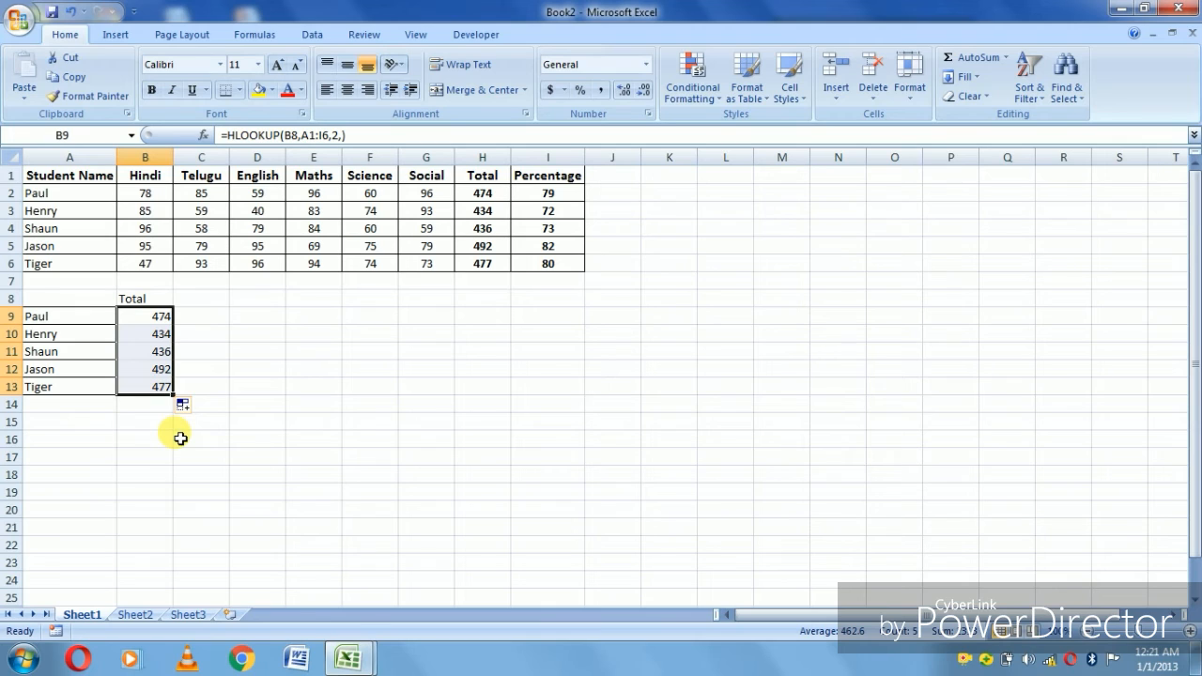
- Change the lookup heading in B8 to Percentage for the whole student list
left_click(149, 304)
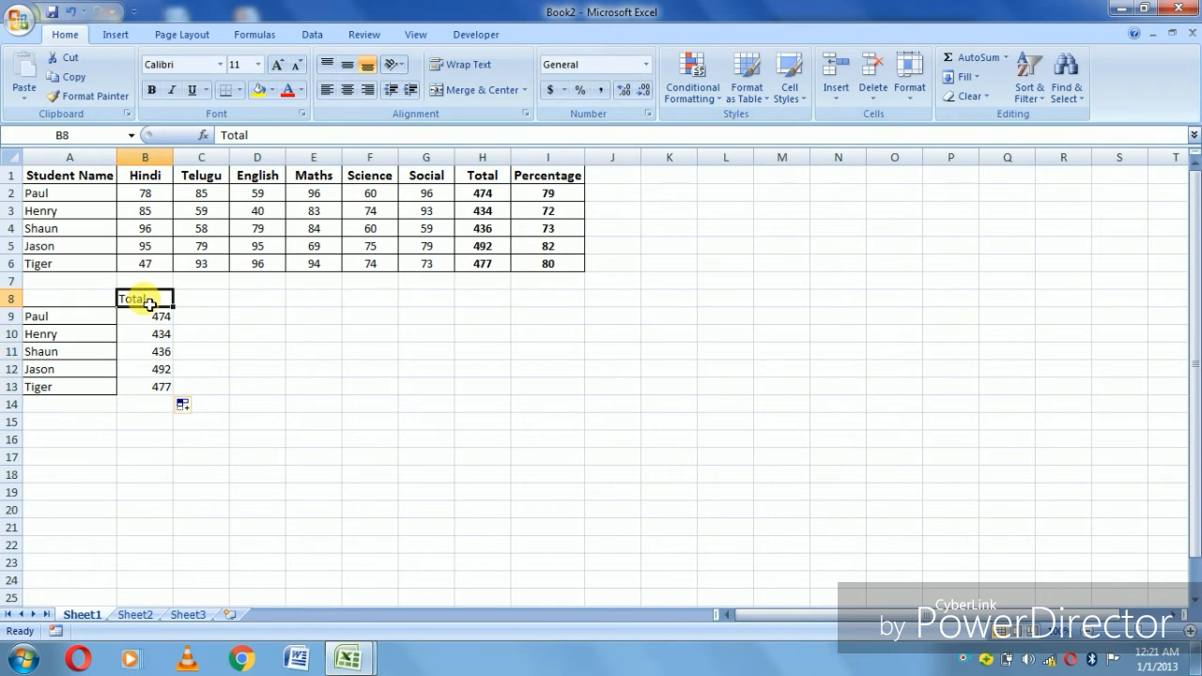
type("Pe")
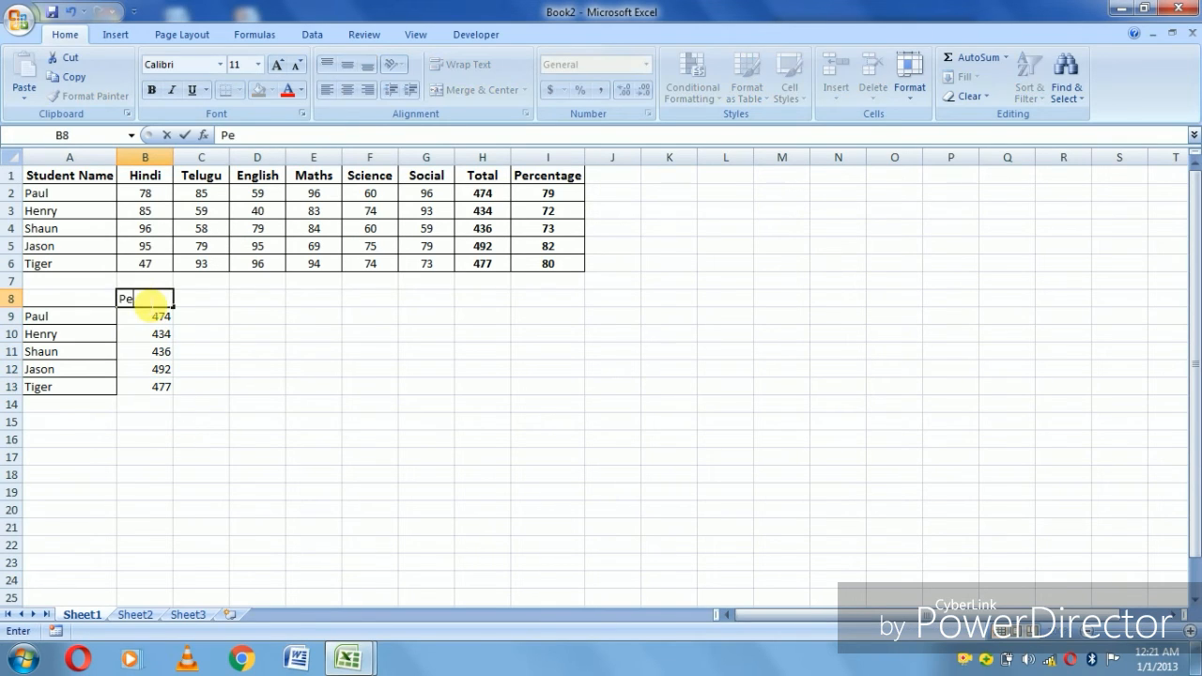
type("rcentage")
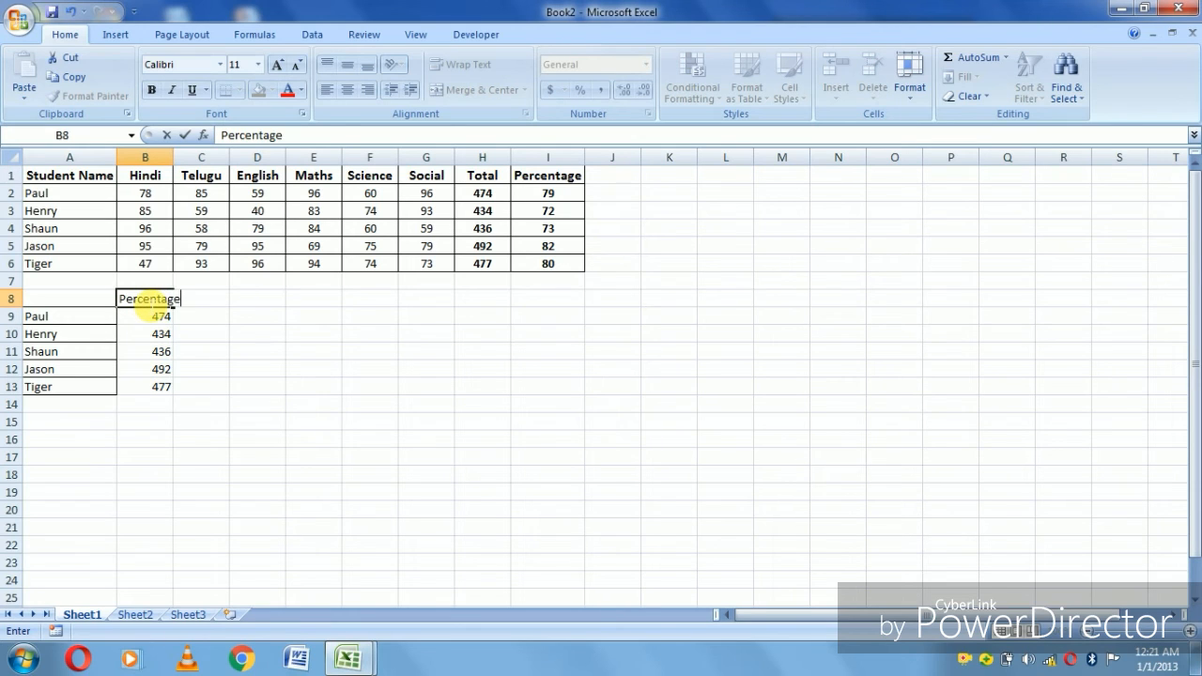
key("Return")
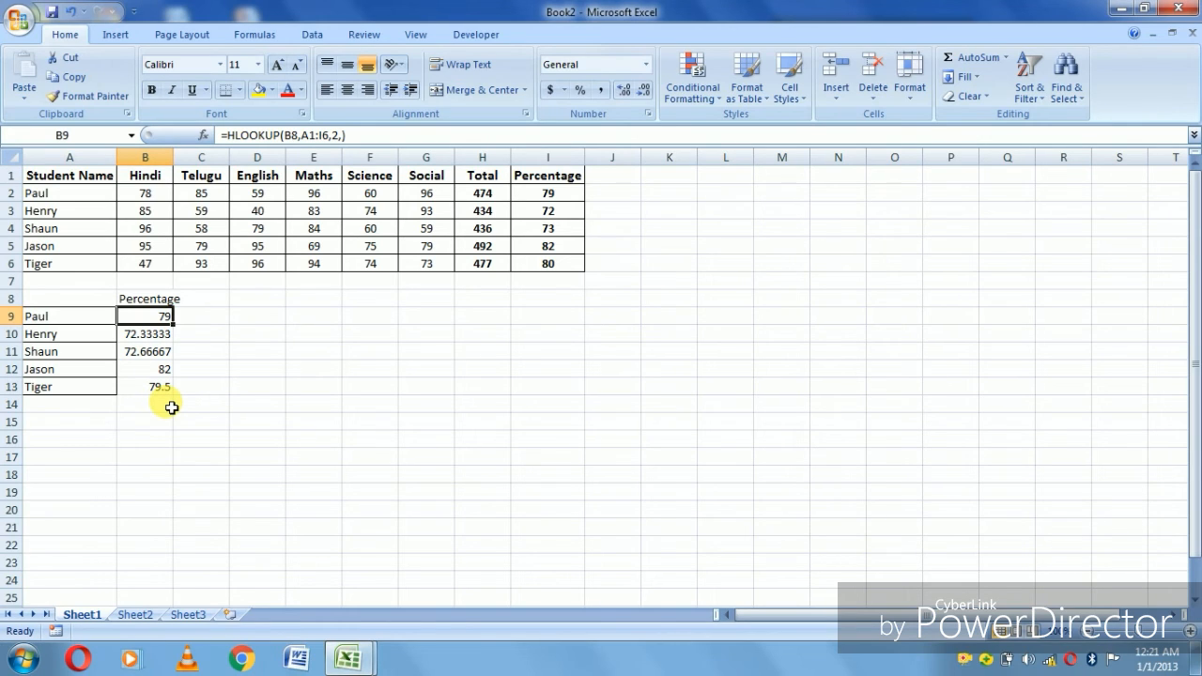
- Replace the lookup heading in B8 with Hindi to retrieve every listed student's marks in that subject
left_click(155, 300)
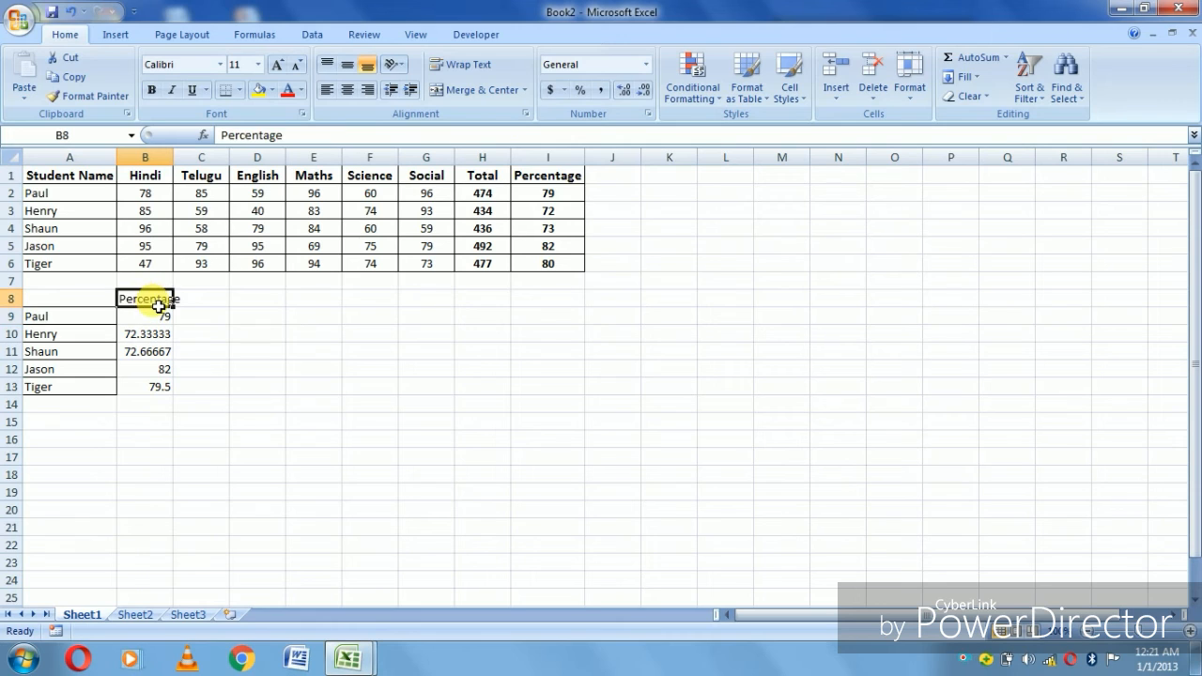
type("Hindi")
key("Return")
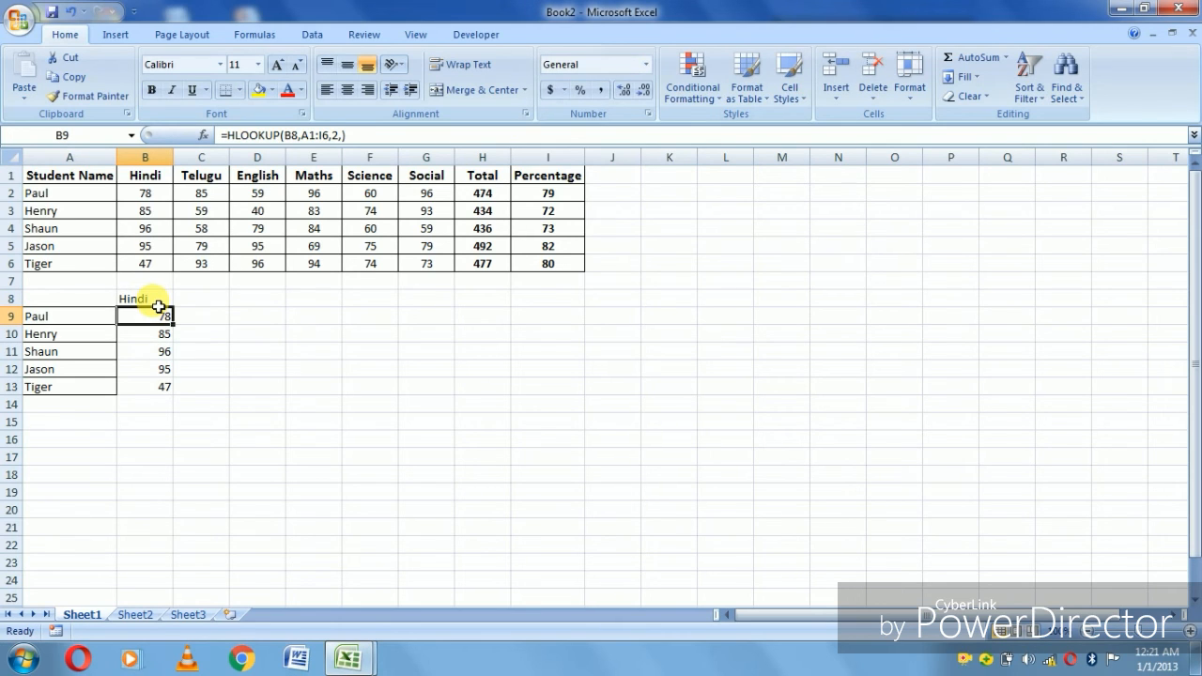